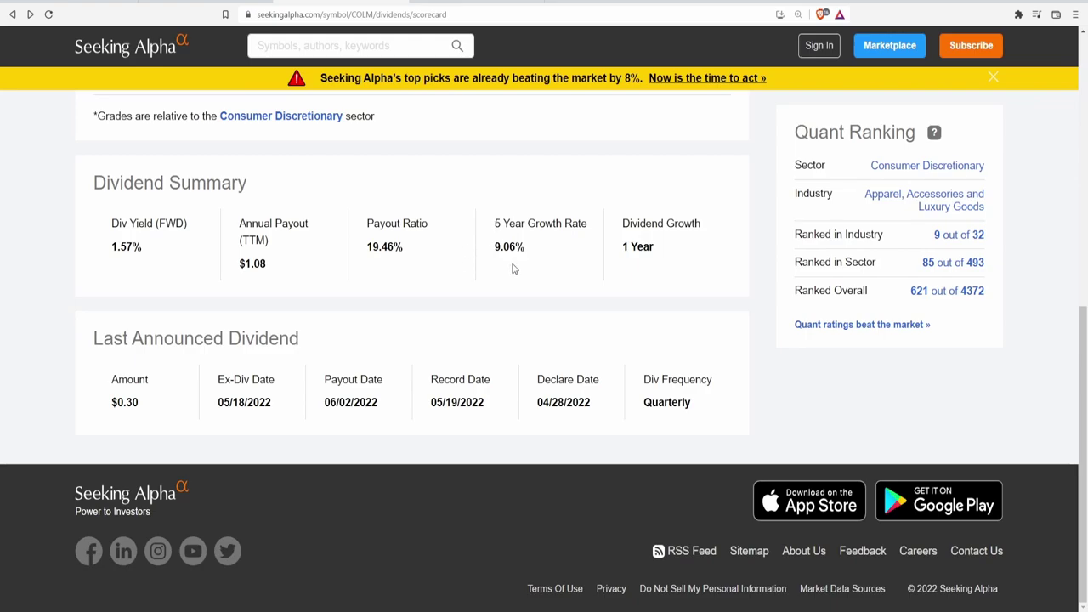
Check COLM's five-year dividend growth rate, ex-dividend date and payout date on the dividend scorecard
{"action": "left_click_drag", "start_coordinate": [492, 248], "coordinate": [762, 252]}
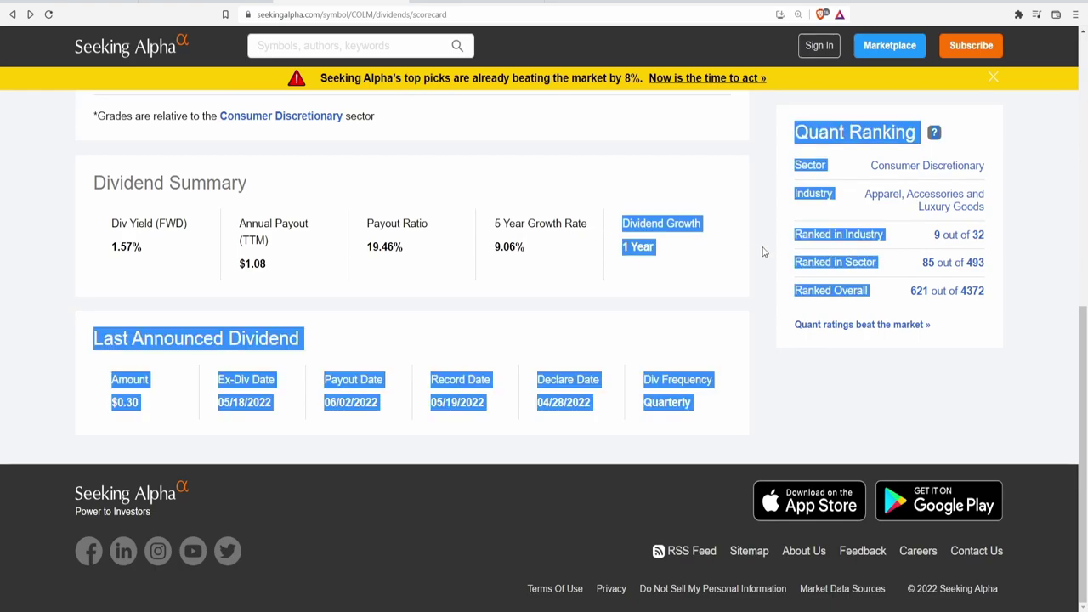
{"action": "left_click", "coordinate": [687, 251]}
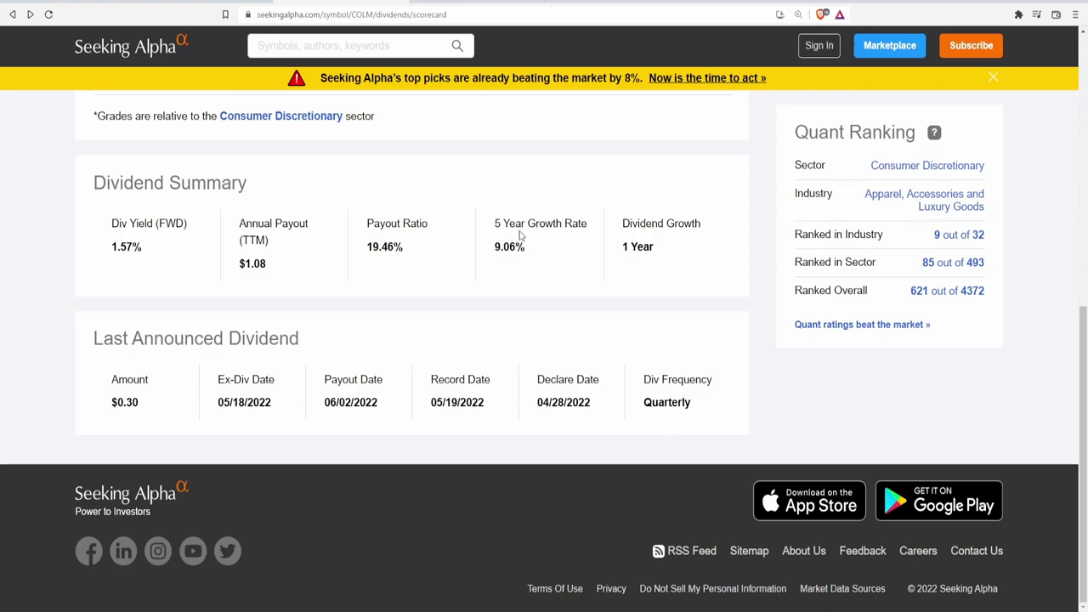
{"action": "left_click_drag", "start_coordinate": [217, 383], "coordinate": [269, 403]}
{"action": "left_click", "coordinate": [268, 405]}
{"action": "left_click_drag", "start_coordinate": [325, 380], "coordinate": [368, 403]}
{"action": "left_click", "coordinate": [371, 408]}
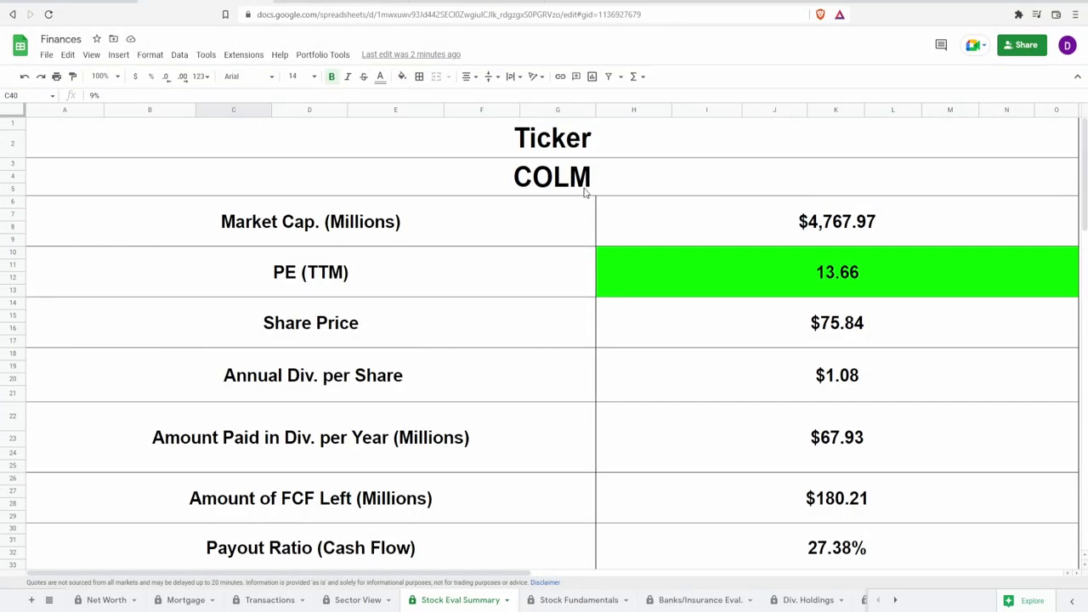
Review COLM's valuation and dividend figures in the stock evaluation summary, from market cap through cash flow payout ratio
{"action": "left_click", "coordinate": [591, 189]}
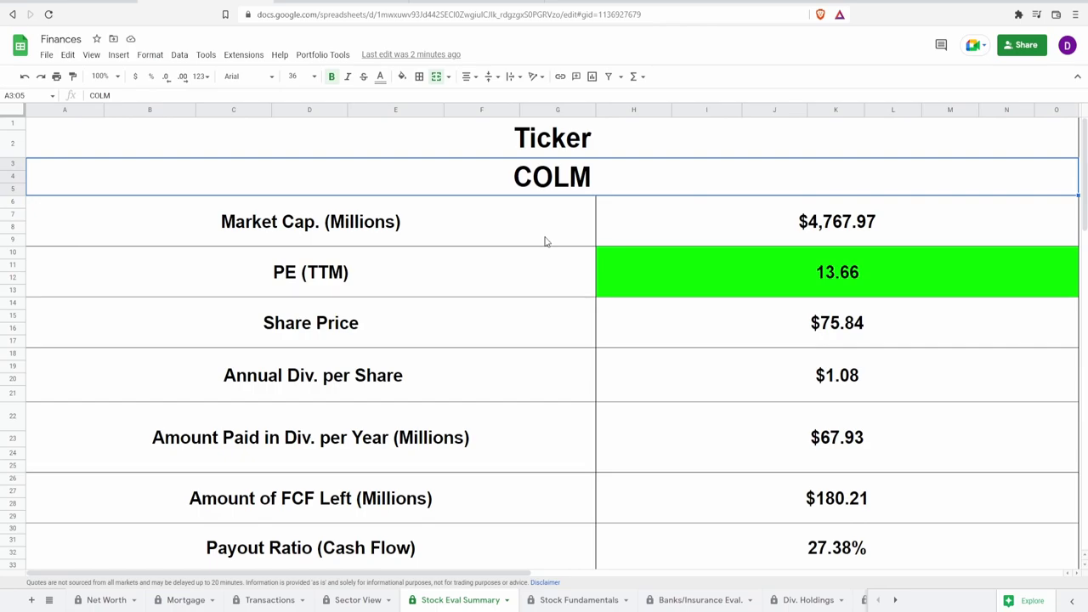
{"action": "left_click", "coordinate": [686, 241]}
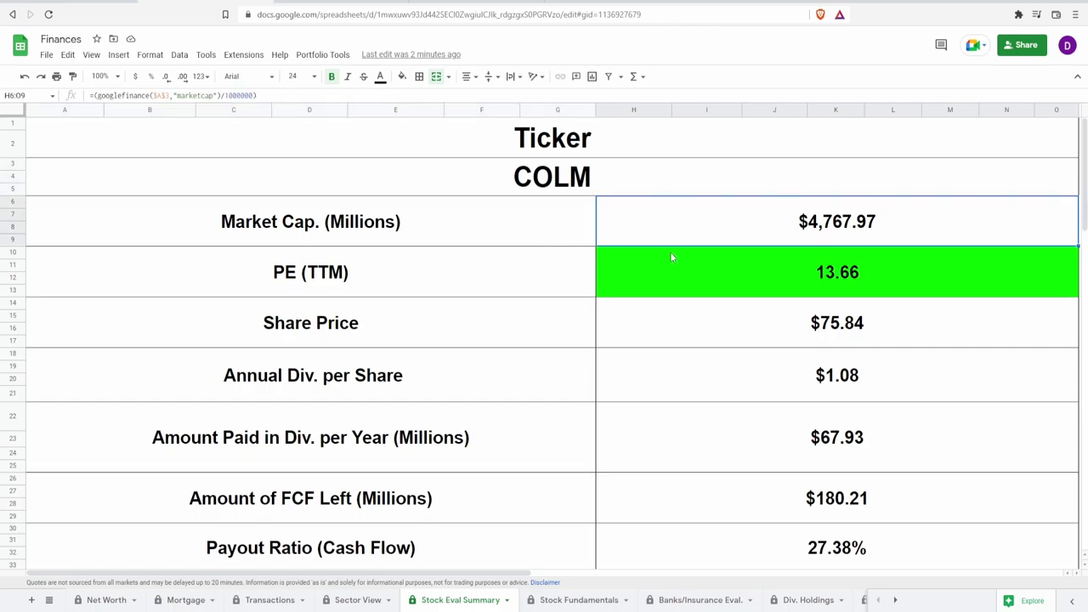
{"action": "left_click", "coordinate": [702, 293]}
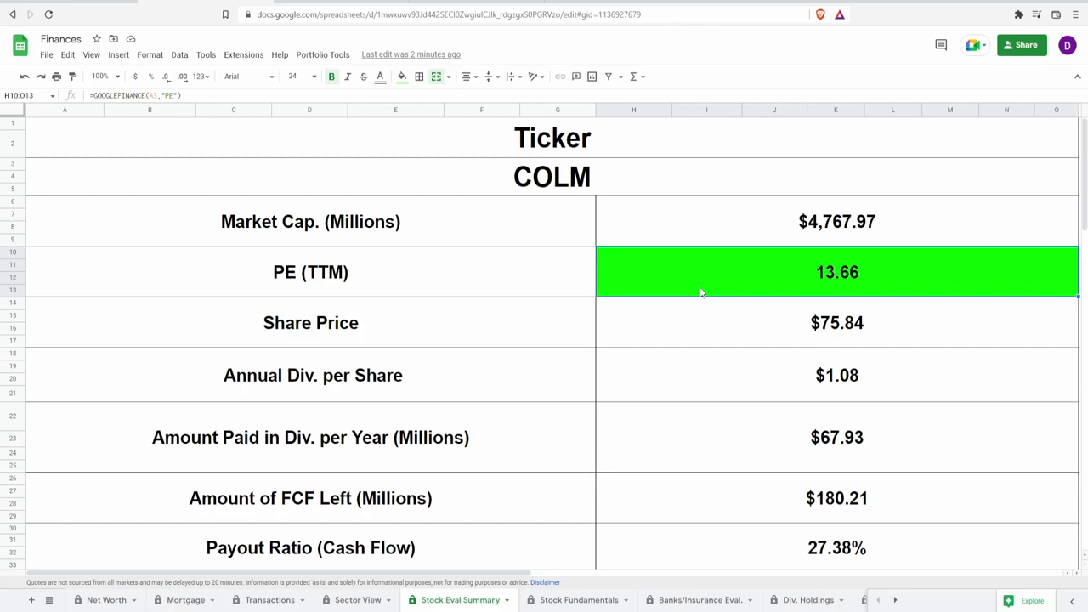
{"action": "left_click", "coordinate": [716, 331]}
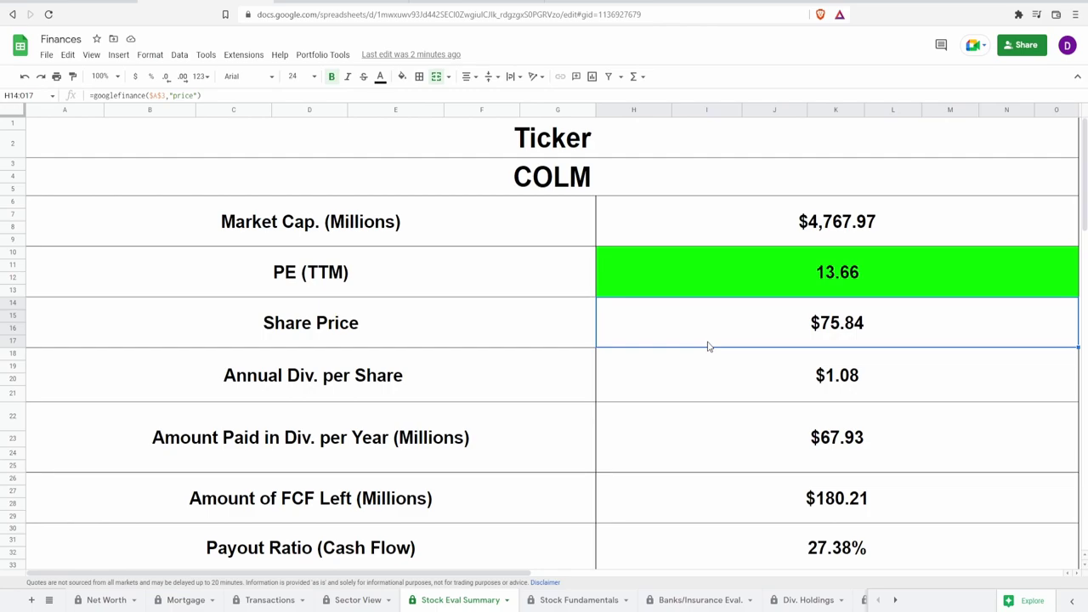
{"action": "left_click", "coordinate": [705, 374]}
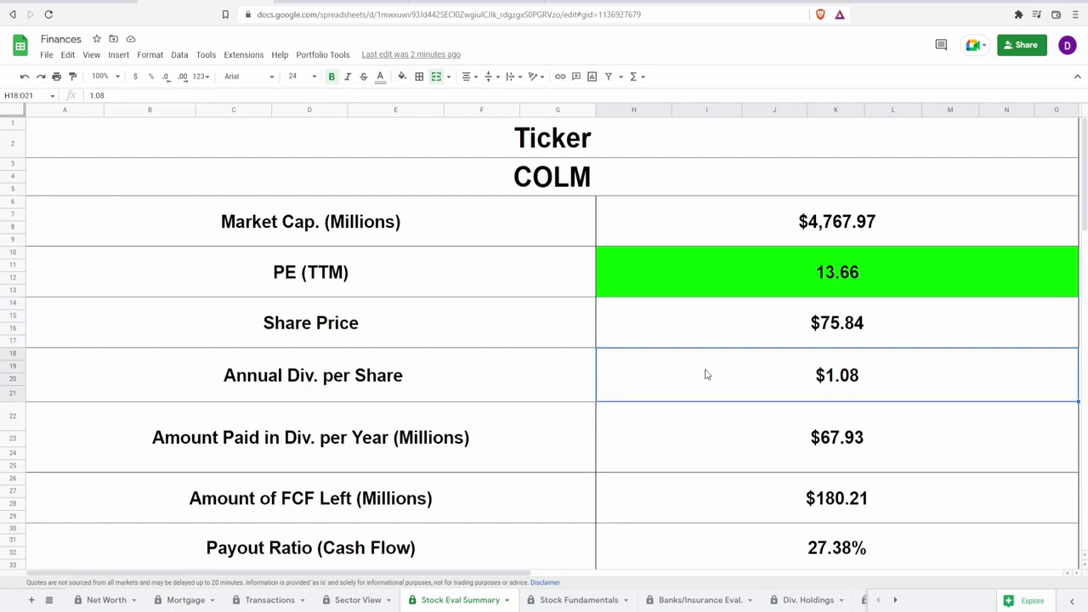
{"action": "left_click", "coordinate": [710, 451]}
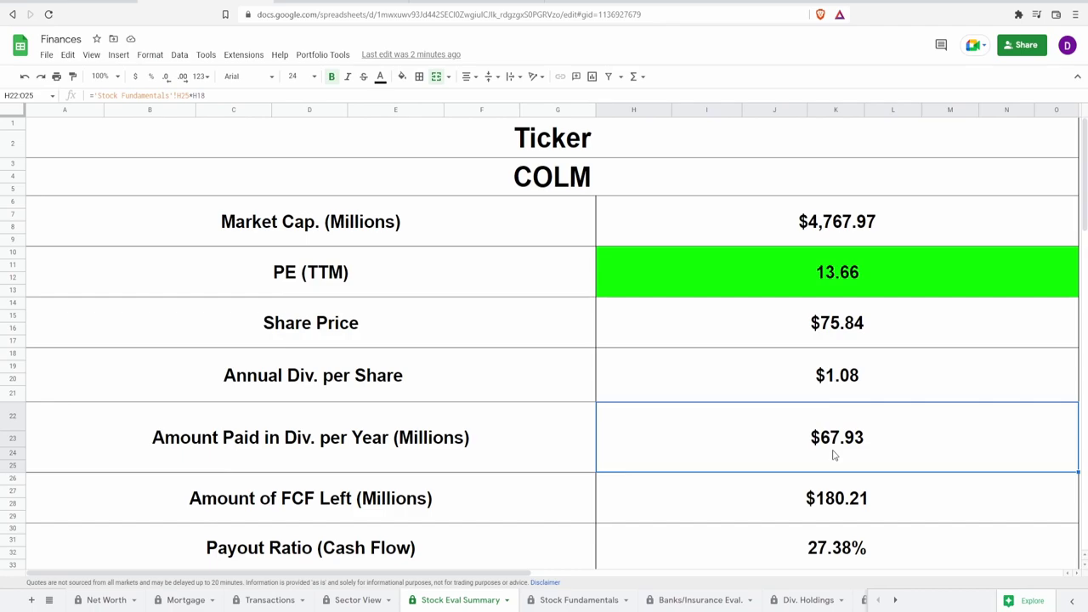
{"action": "left_click", "coordinate": [829, 508]}
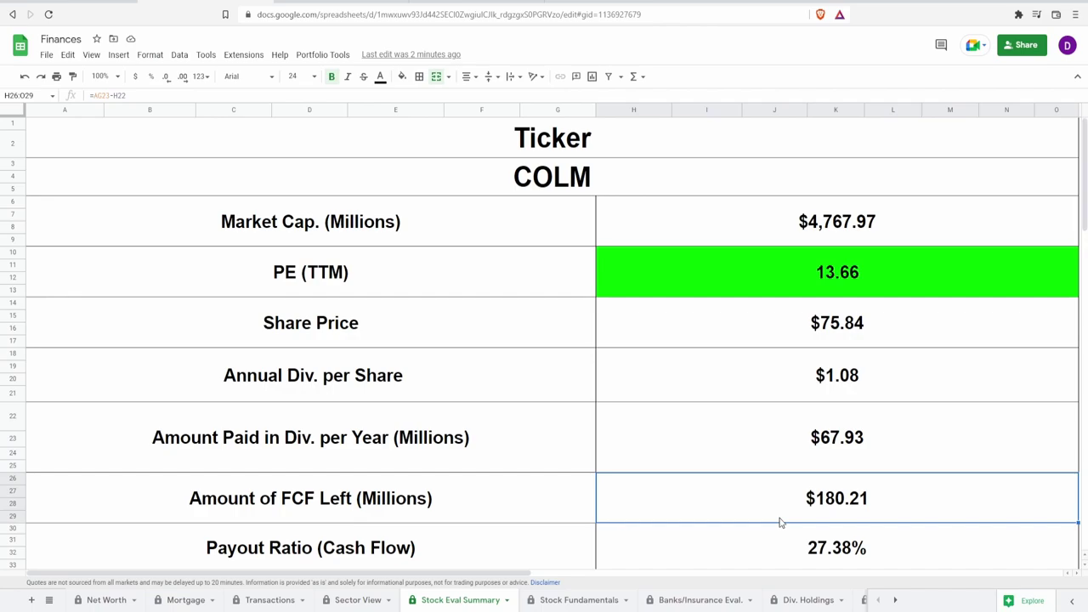
{"action": "left_click", "coordinate": [751, 545]}
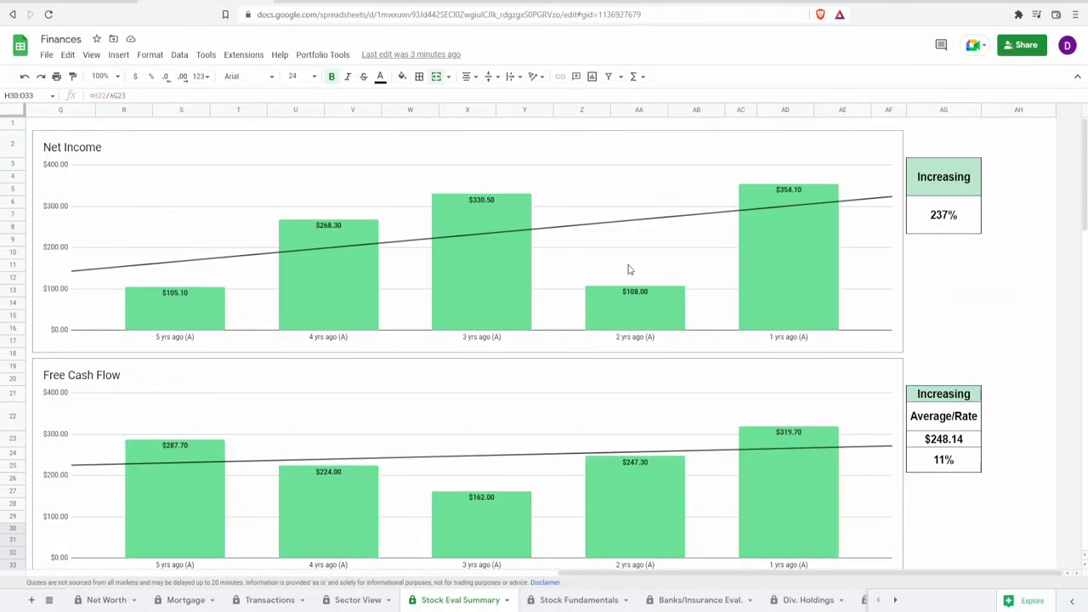
Examine the Net Income chart, comparing the five-years-ago and one-year-ago bars, and check its growth percentage
{"action": "left_click", "coordinate": [628, 270]}
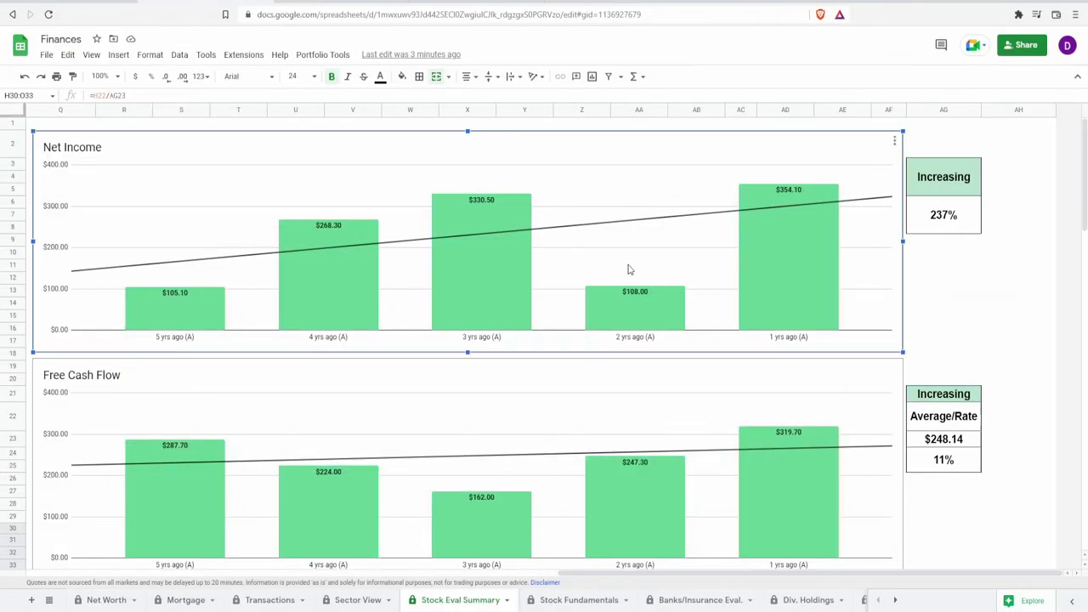
{"action": "mouse_move", "coordinate": [194, 316]}
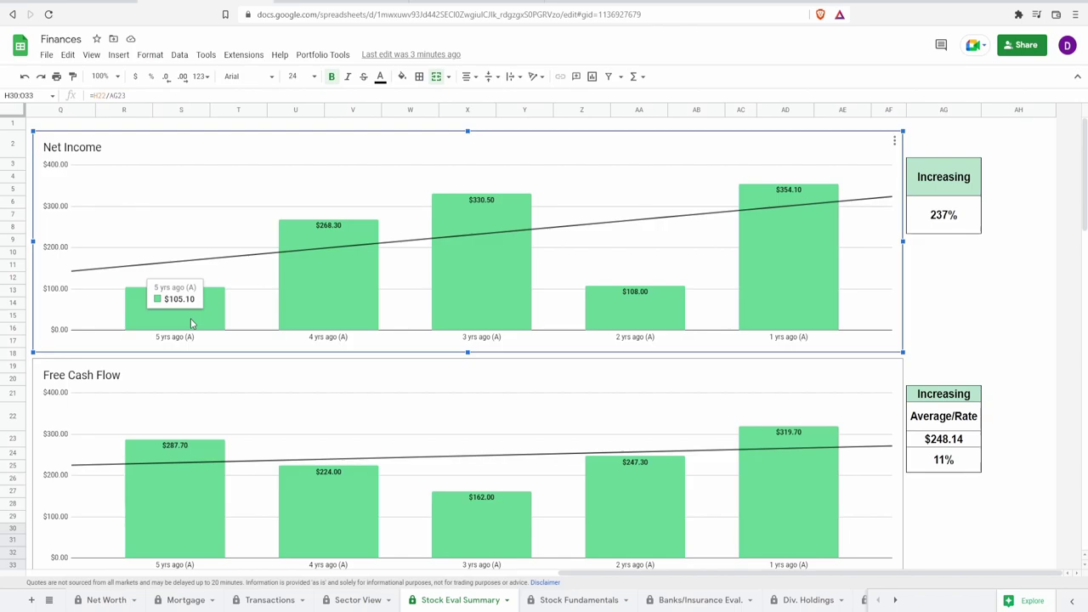
{"action": "mouse_move", "coordinate": [780, 278]}
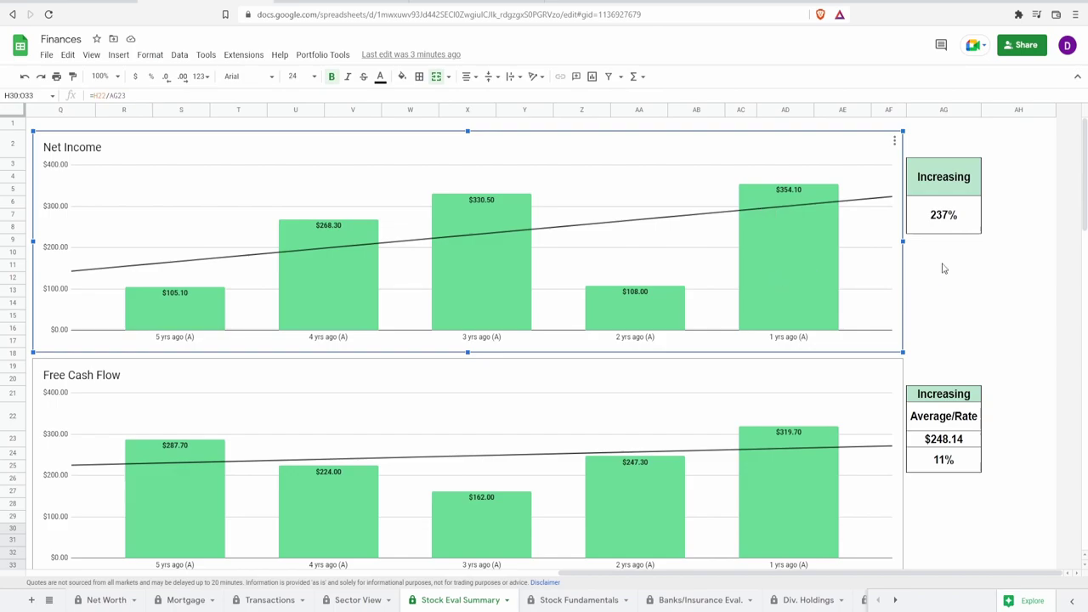
{"action": "left_click", "coordinate": [944, 226]}
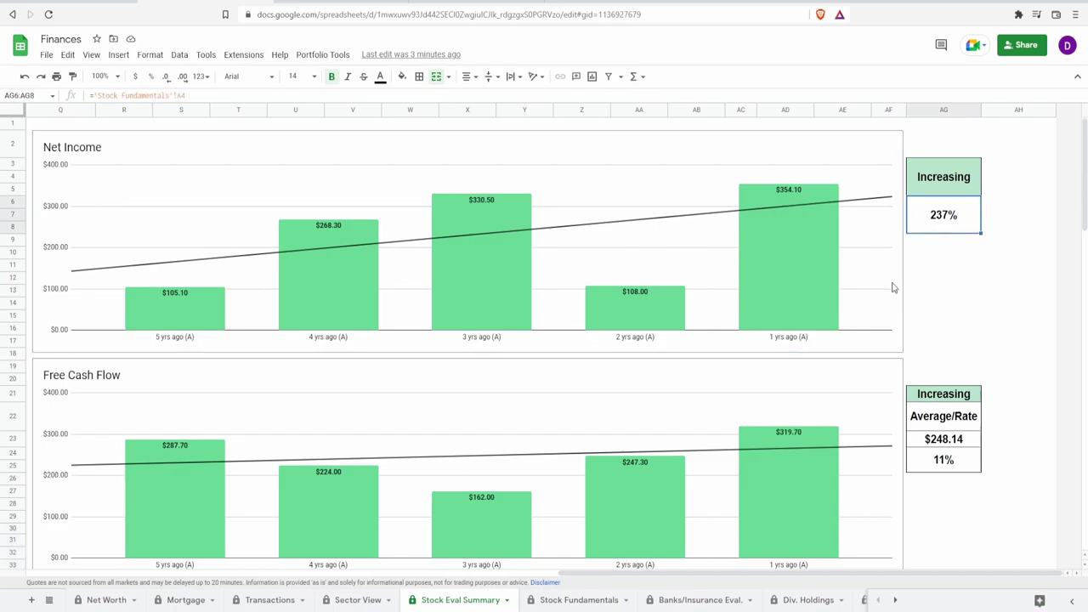
{"action": "left_click", "coordinate": [567, 248]}
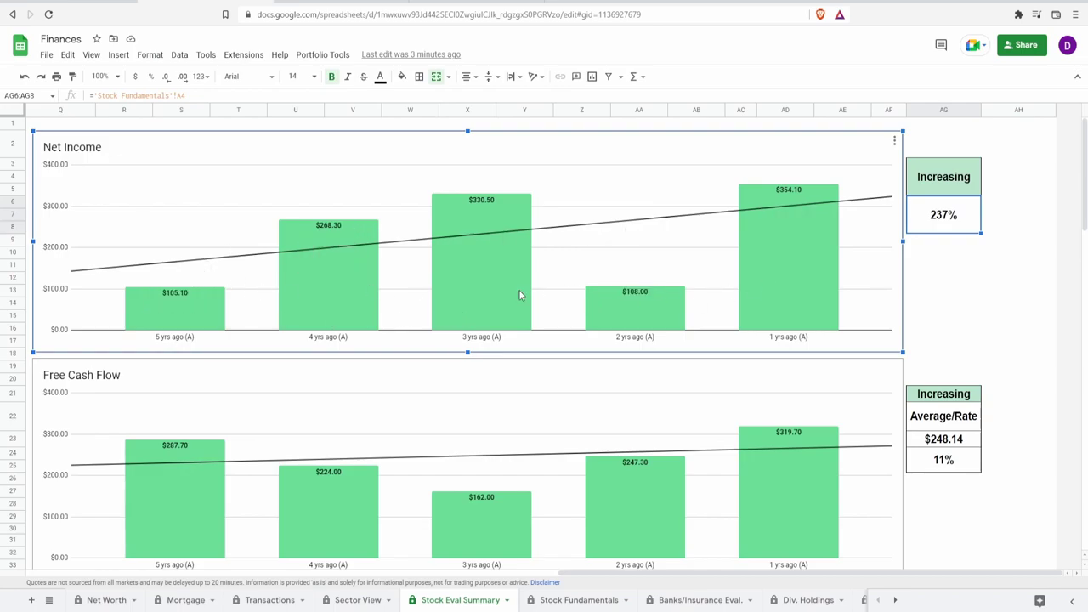
Examine the Free Cash Flow chart together with its average and growth rate cells
{"action": "scroll", "coordinate": [794, 301], "scroll_direction": "down", "scroll_amount": 2}
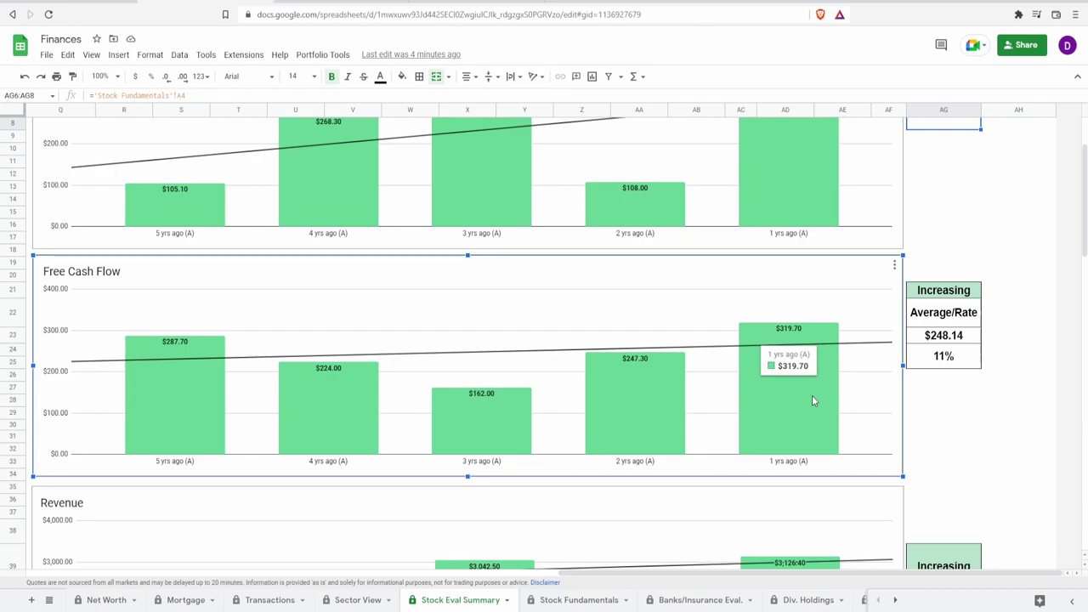
{"action": "left_click", "coordinate": [944, 359]}
{"action": "left_click", "coordinate": [969, 337]}
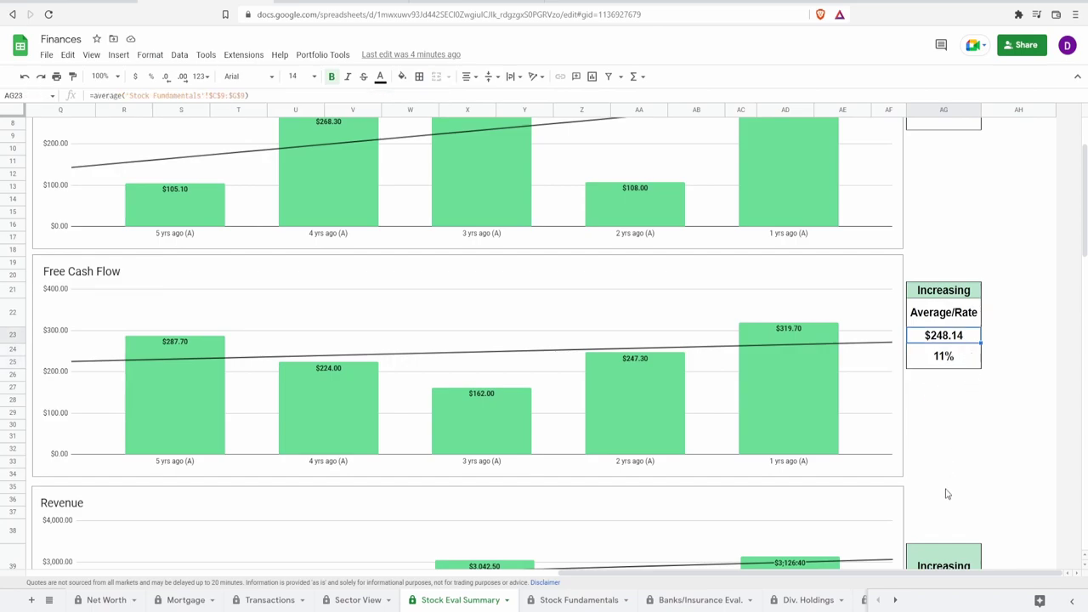
{"action": "left_click", "coordinate": [658, 327]}
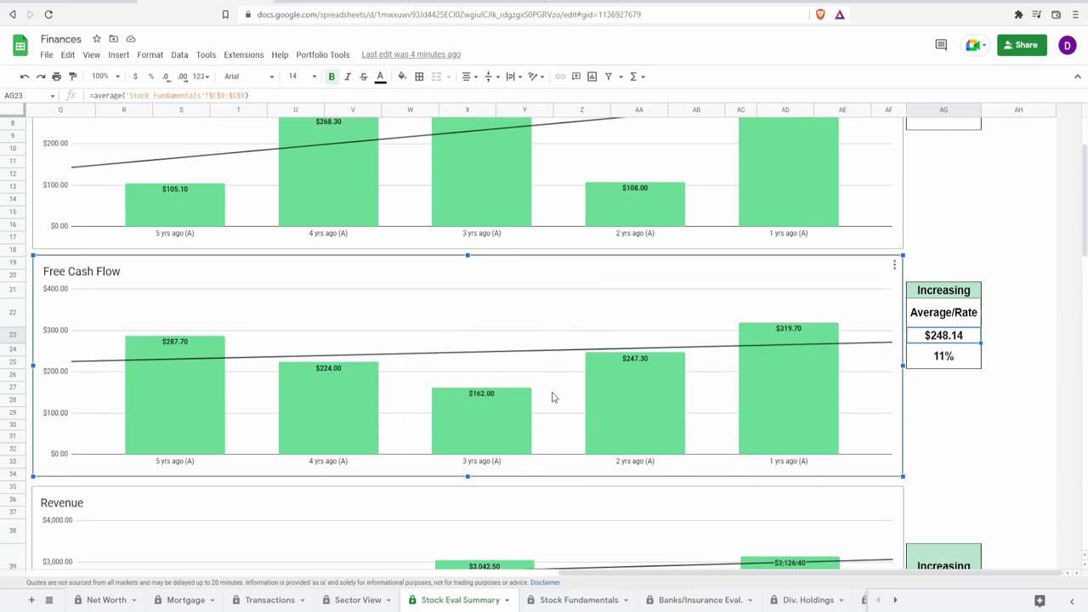
Examine the Revenue chart's yearly bars and check the revenue growth percentage beside it
{"action": "scroll", "coordinate": [556, 375], "scroll_direction": "down", "scroll_amount": 5}
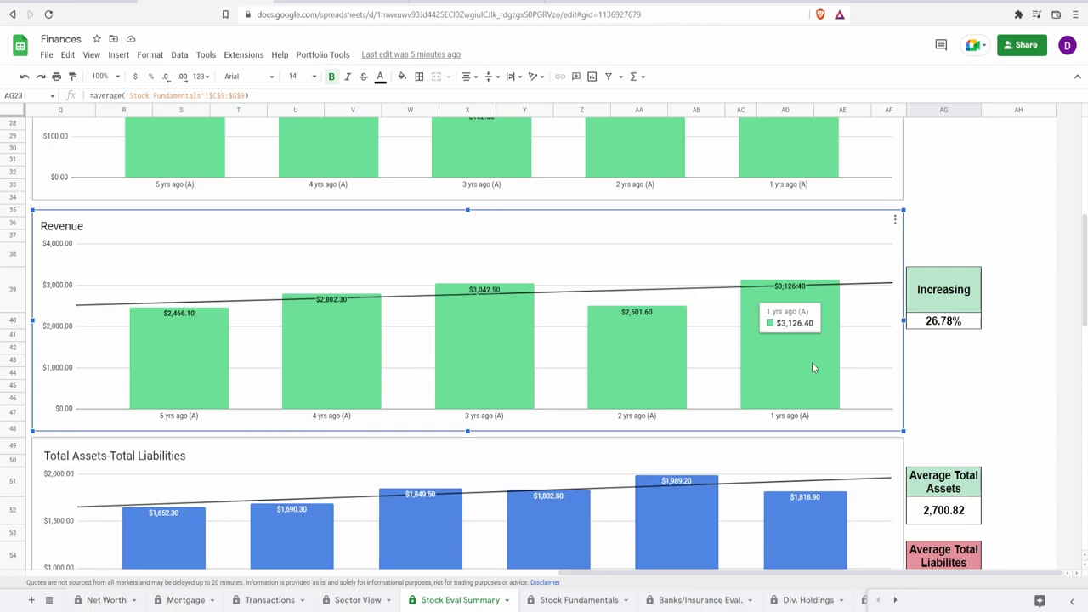
{"action": "left_click", "coordinate": [931, 321]}
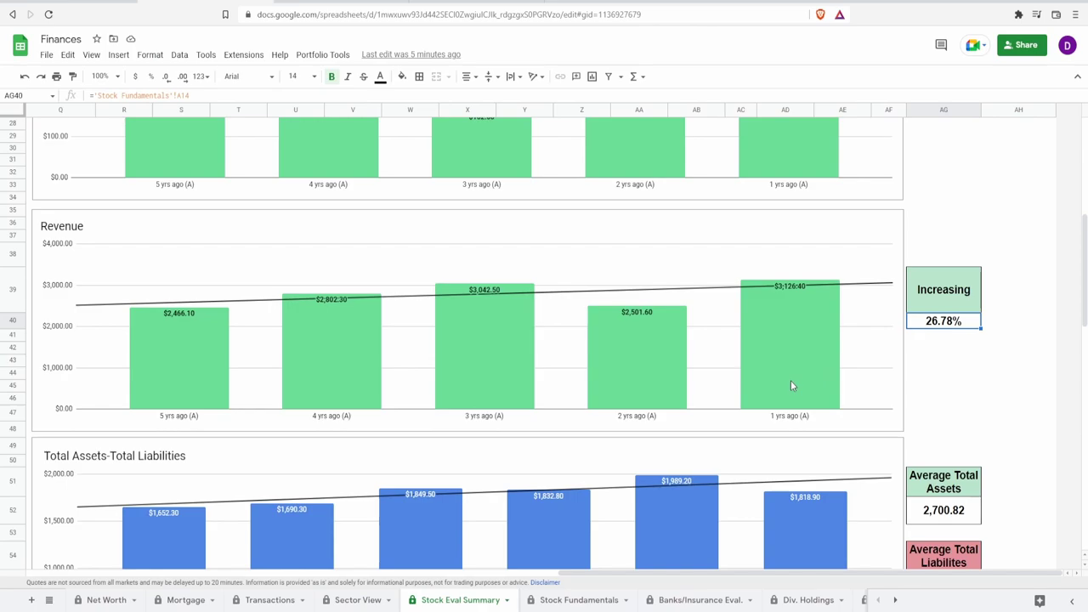
{"action": "left_click", "coordinate": [302, 351]}
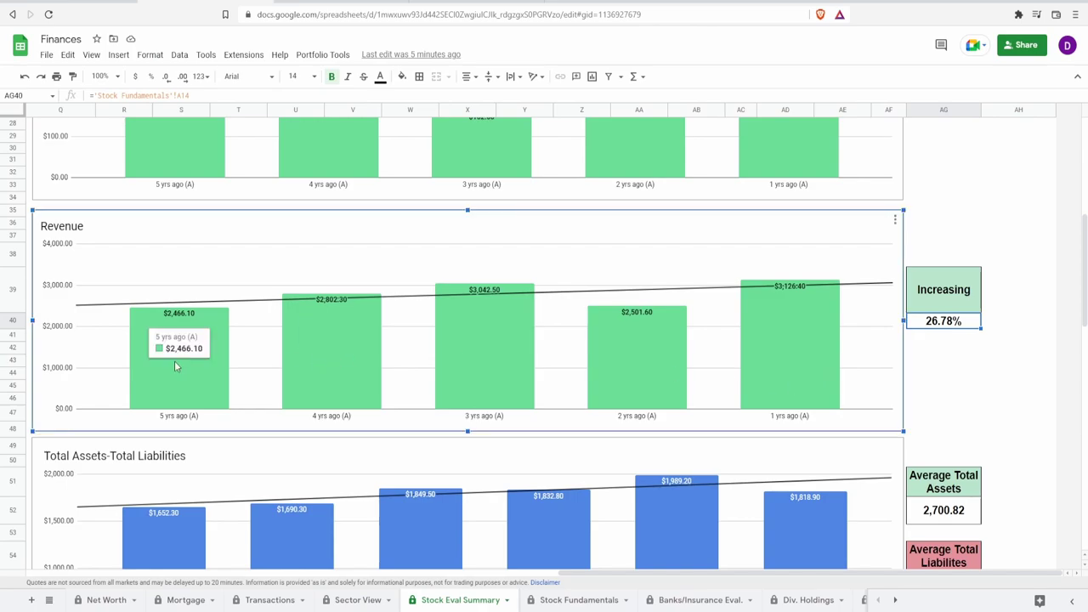
{"action": "mouse_move", "coordinate": [646, 394]}
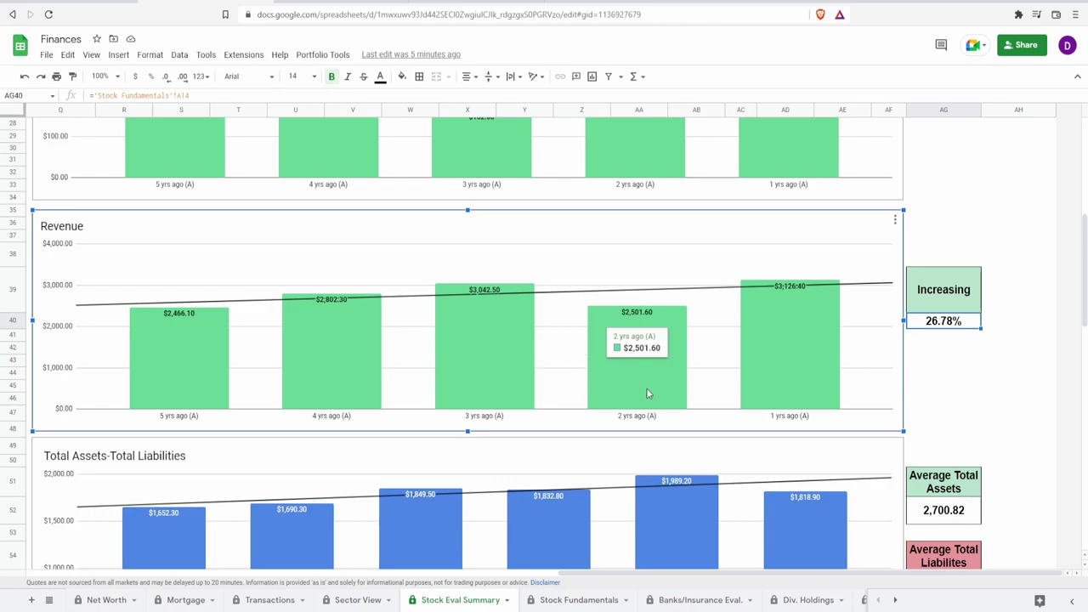
{"action": "mouse_move", "coordinate": [808, 381]}
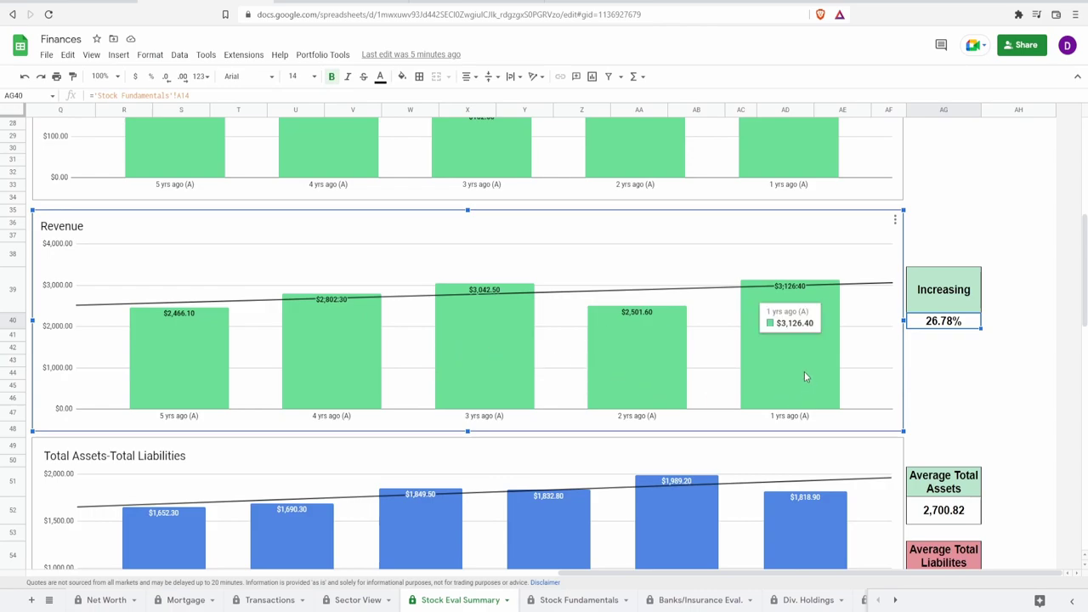
{"action": "mouse_move", "coordinate": [510, 371]}
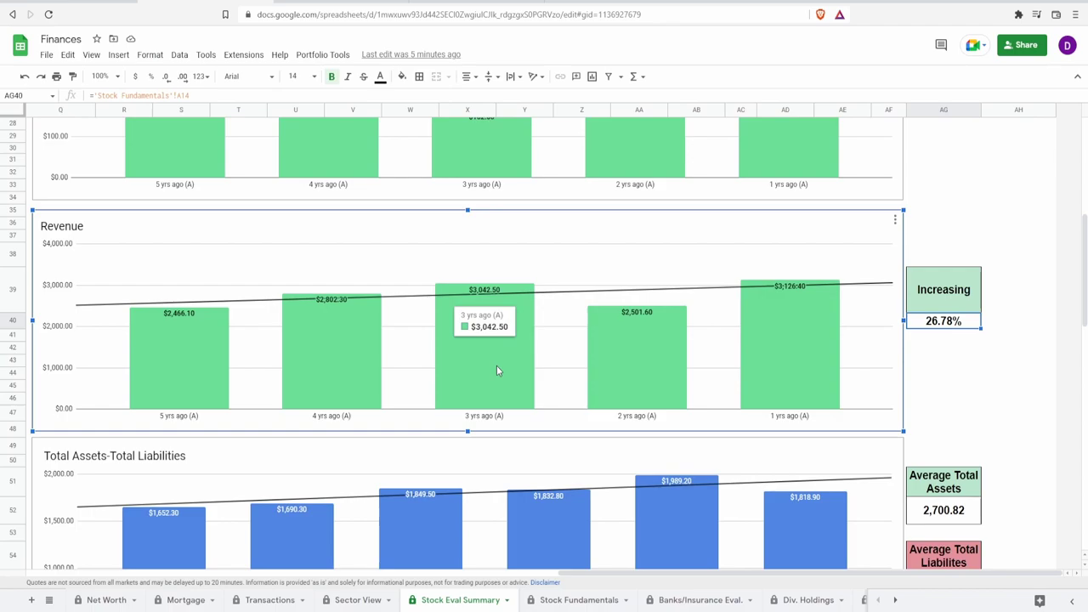
Go back to the Net Income and Free Cash Flow charts to compare their trends with Revenue
{"action": "scroll", "coordinate": [497, 371], "scroll_direction": "up", "scroll_amount": 5}
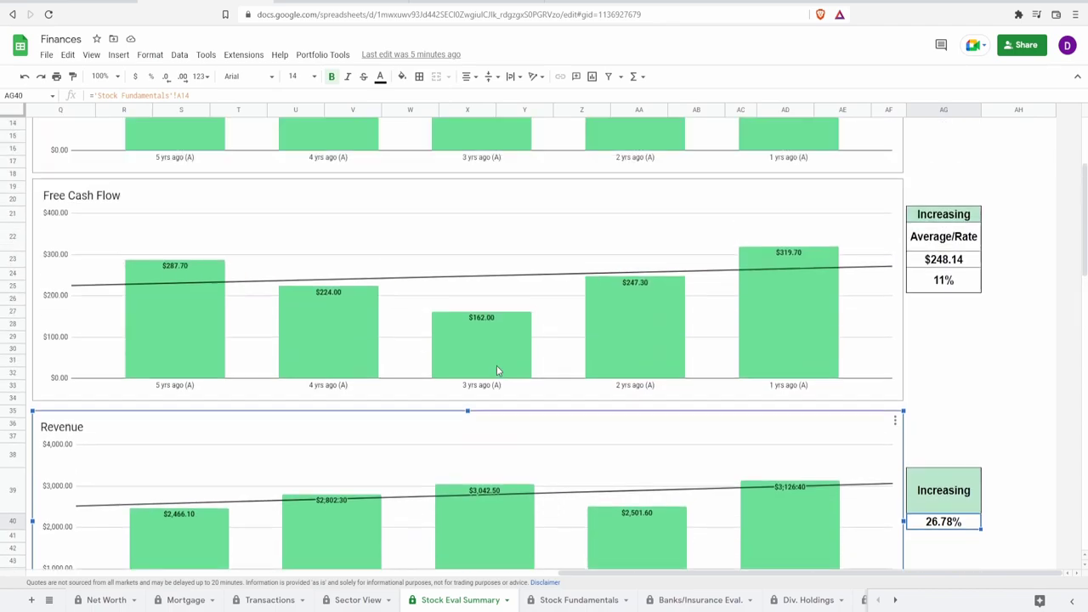
{"action": "left_click", "coordinate": [557, 194]}
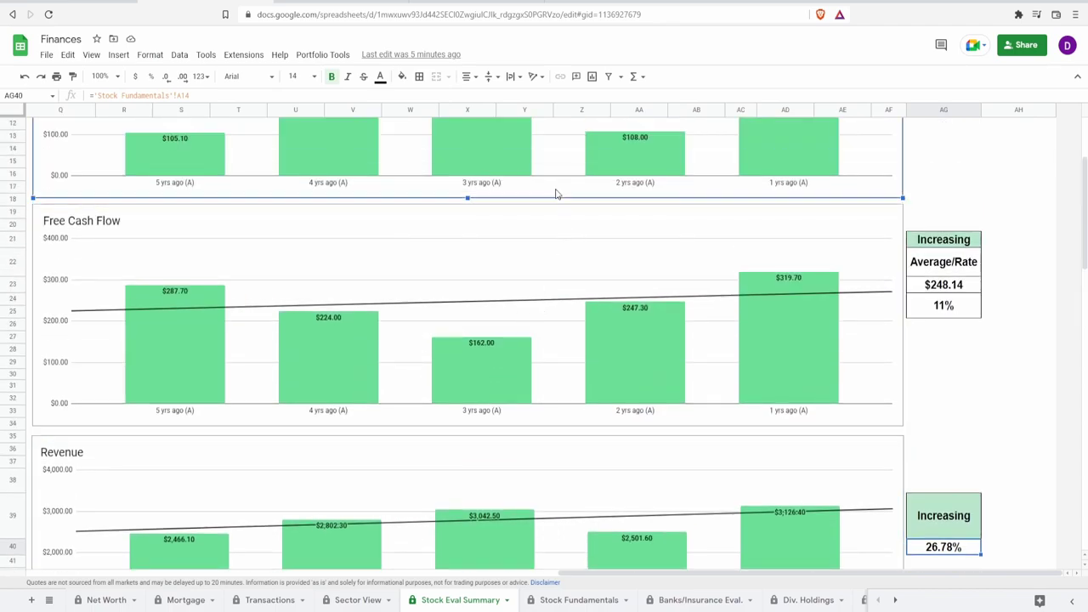
{"action": "left_click", "coordinate": [562, 457]}
{"action": "scroll", "coordinate": [568, 393], "scroll_direction": "up", "scroll_amount": 3}
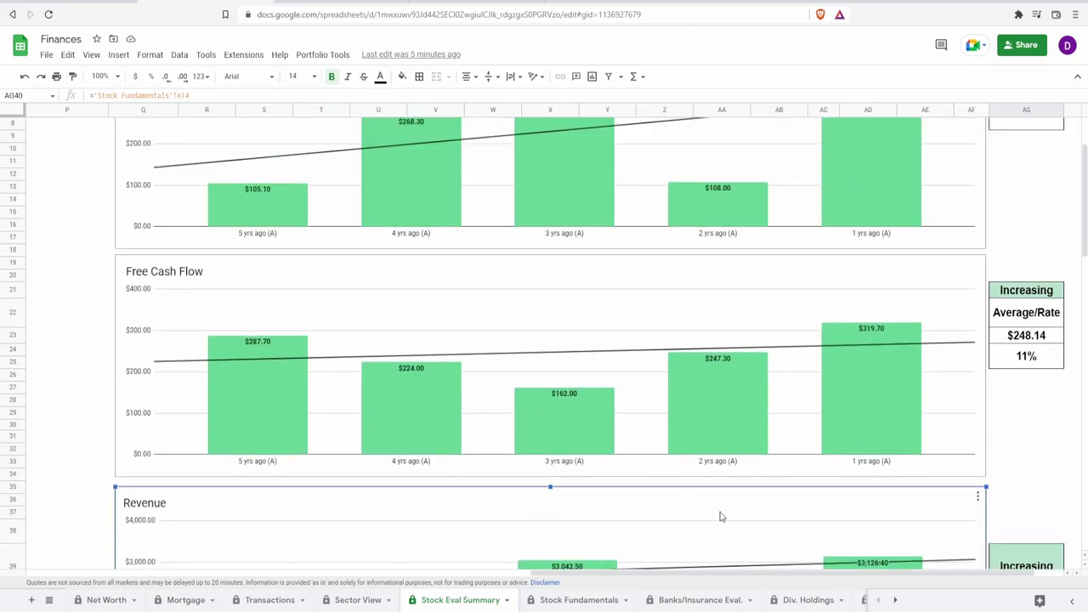
{"action": "left_click_drag", "start_coordinate": [764, 578], "coordinate": [833, 586]}
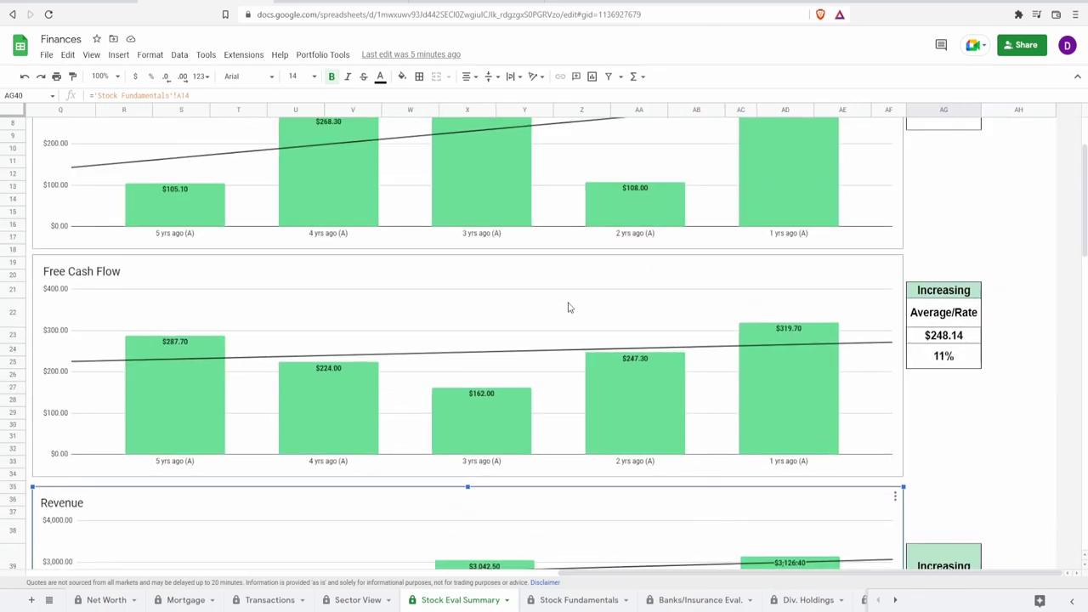
{"action": "left_click", "coordinate": [719, 324]}
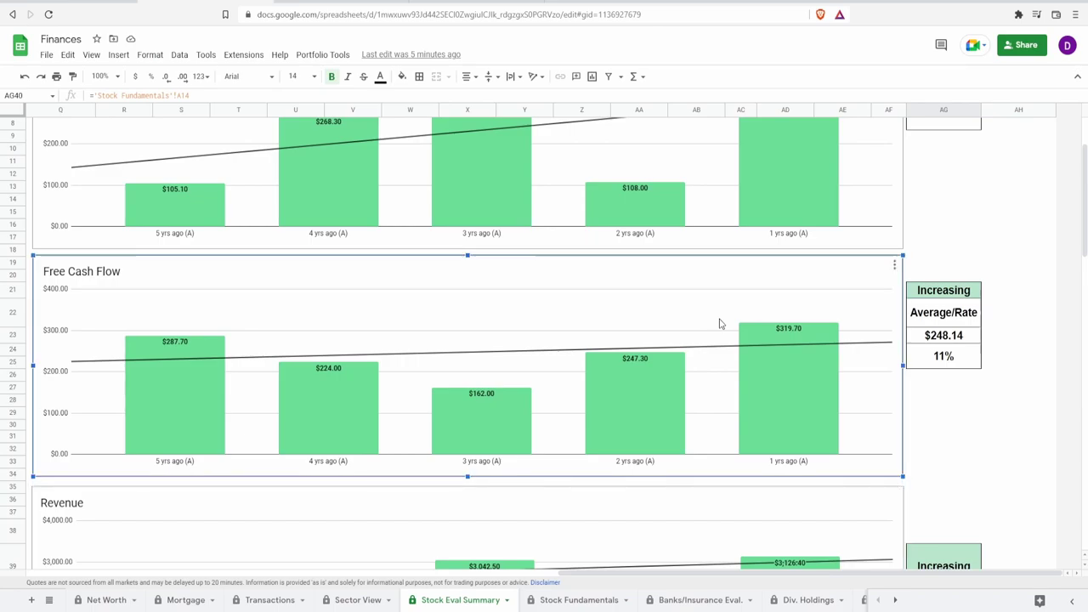
Examine the Total Assets-Total Liabilities chart, comparing the one-year-ago bar with the current-year estimate
{"action": "scroll", "coordinate": [474, 348], "scroll_direction": "down", "scroll_amount": 10}
{"action": "left_click", "coordinate": [473, 348]}
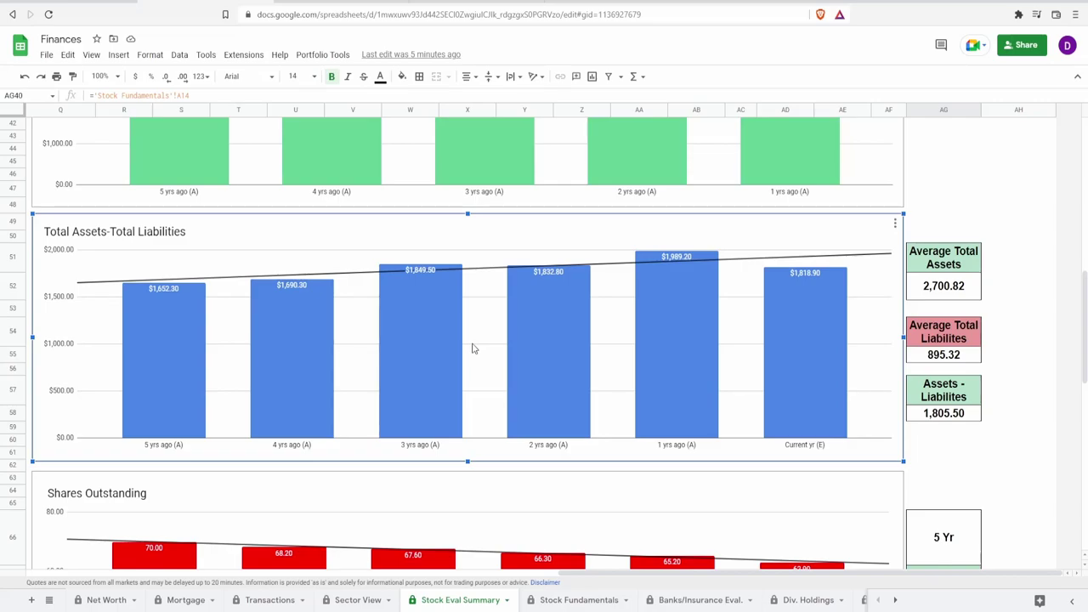
{"action": "mouse_move", "coordinate": [697, 394]}
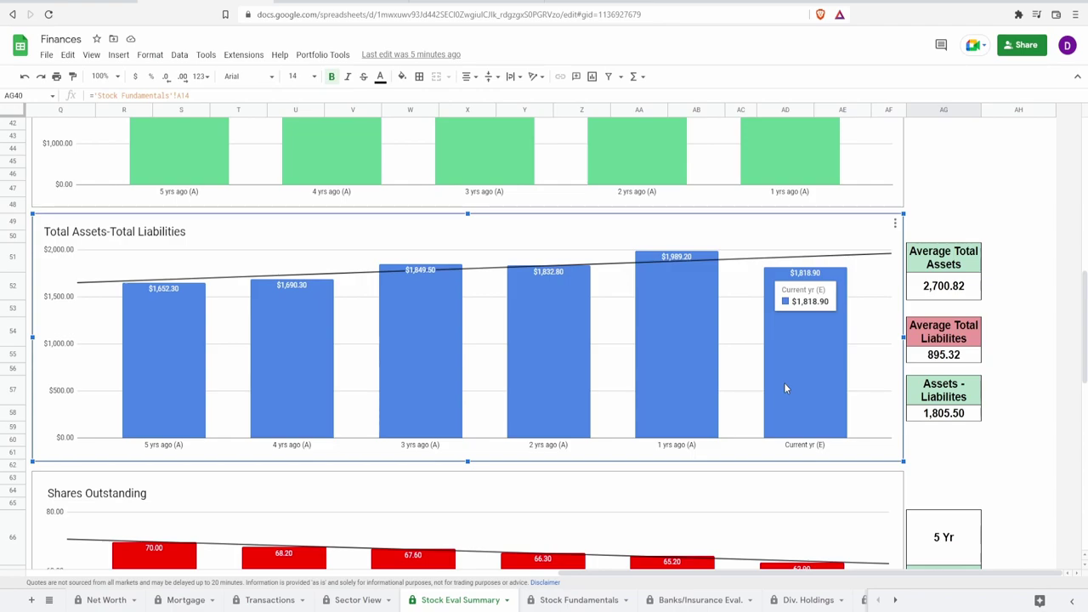
{"action": "mouse_move", "coordinate": [680, 322]}
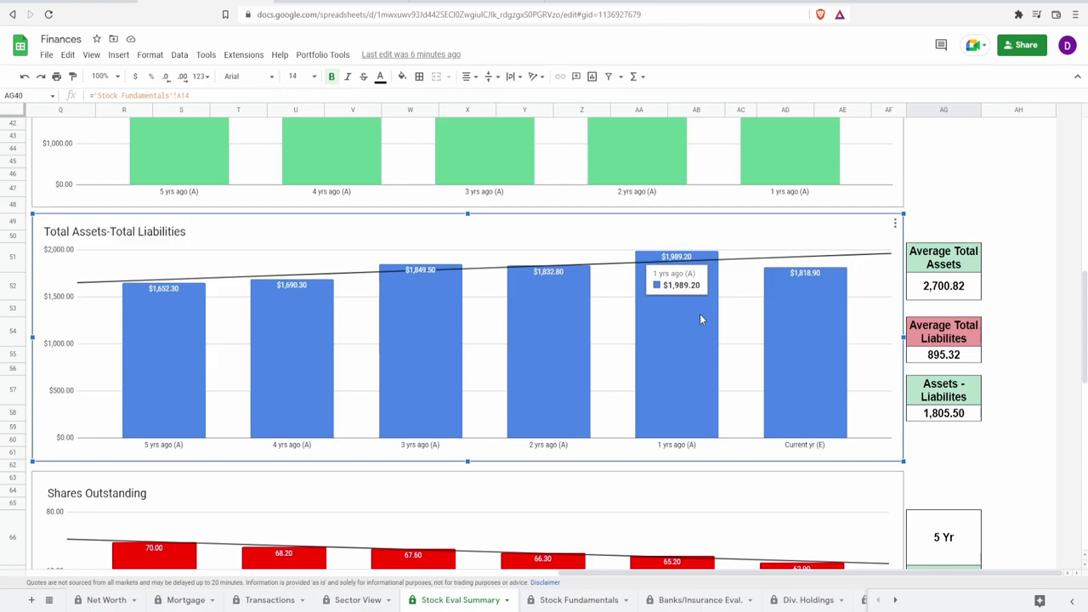
{"action": "mouse_move", "coordinate": [818, 358]}
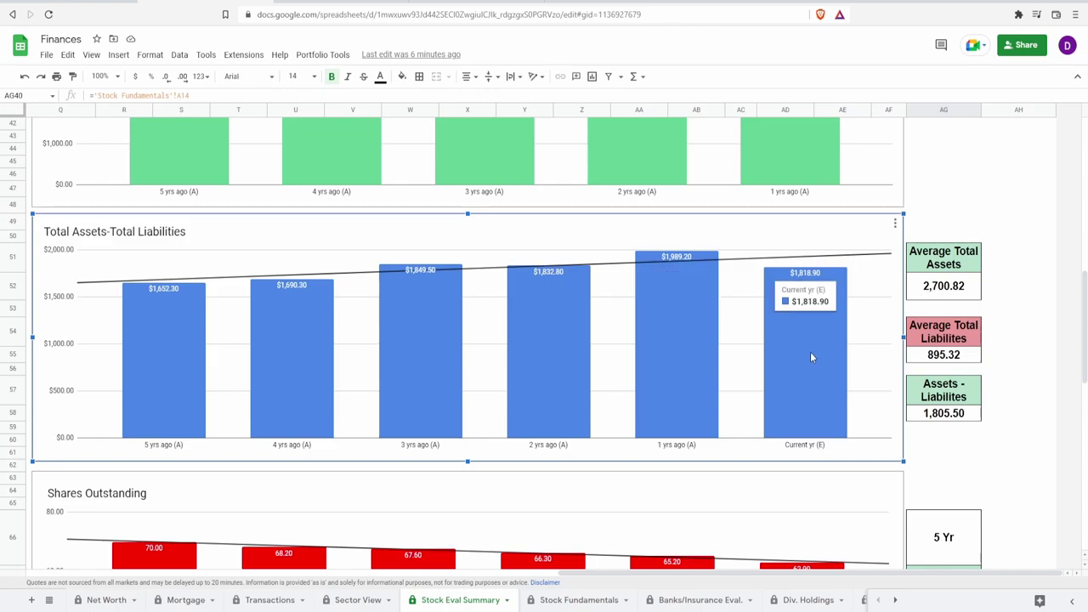
{"action": "mouse_move", "coordinate": [707, 369]}
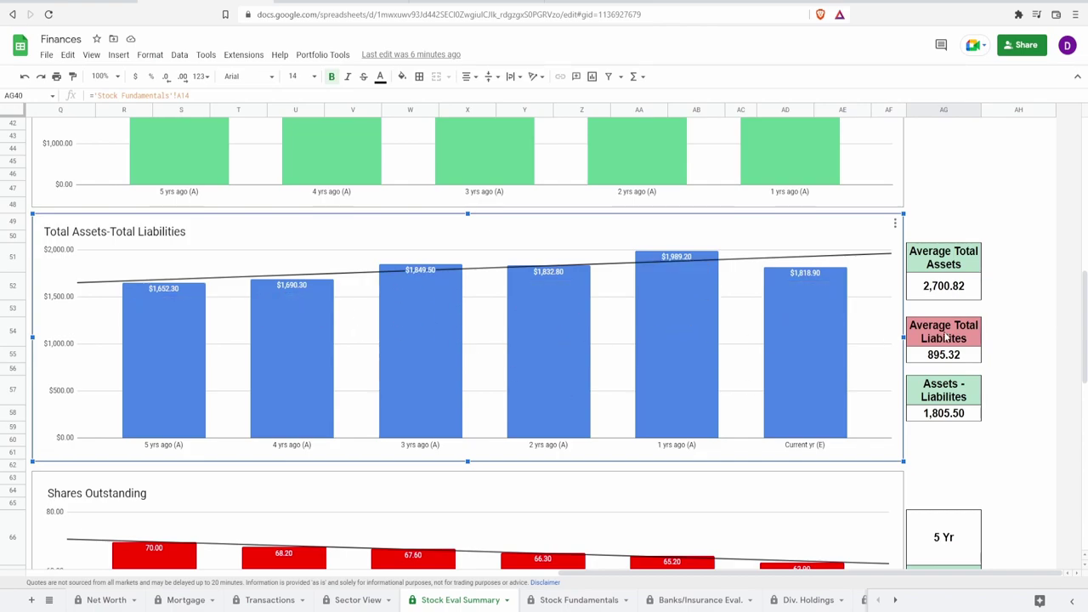
Check the Average Total Assets, Average Total Liabilities and Assets - Liabilities cells beside the Total Assets-Total Liabilities chart
{"action": "left_click", "coordinate": [954, 286]}
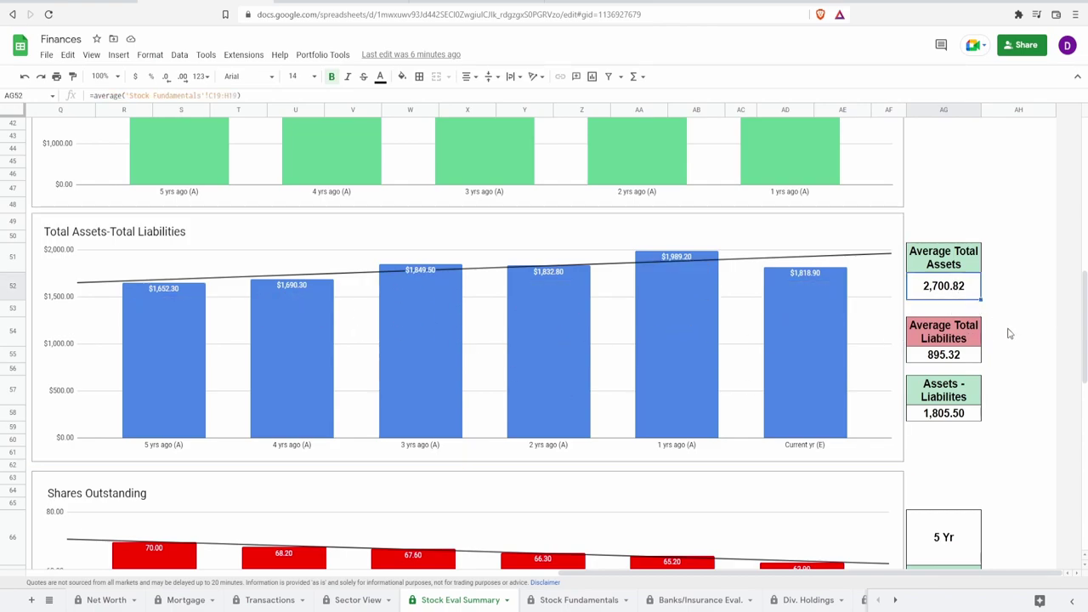
{"action": "left_click", "coordinate": [959, 361]}
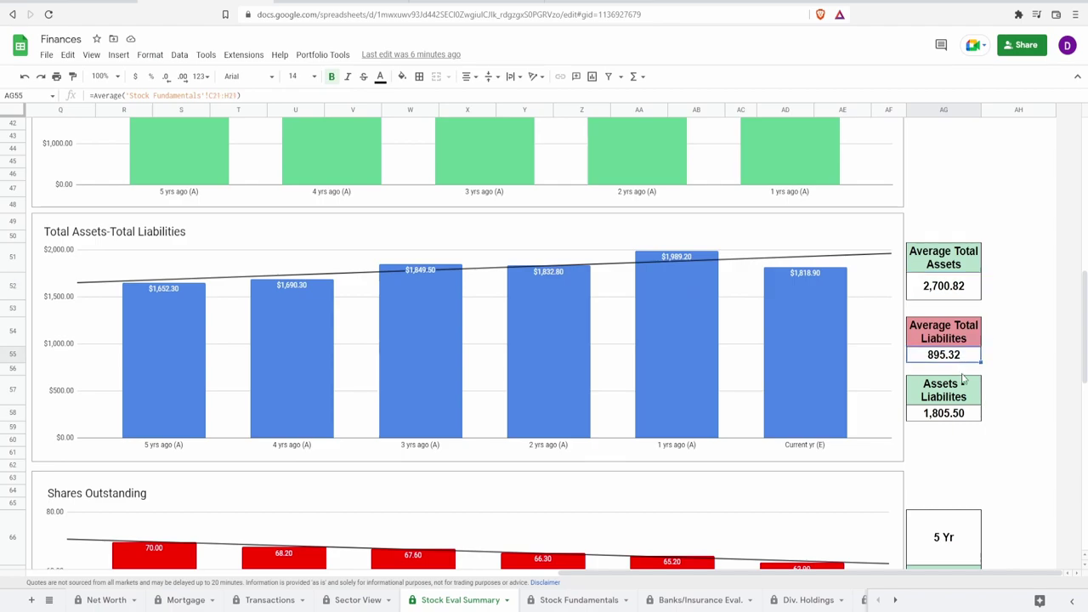
{"action": "left_click", "coordinate": [966, 417]}
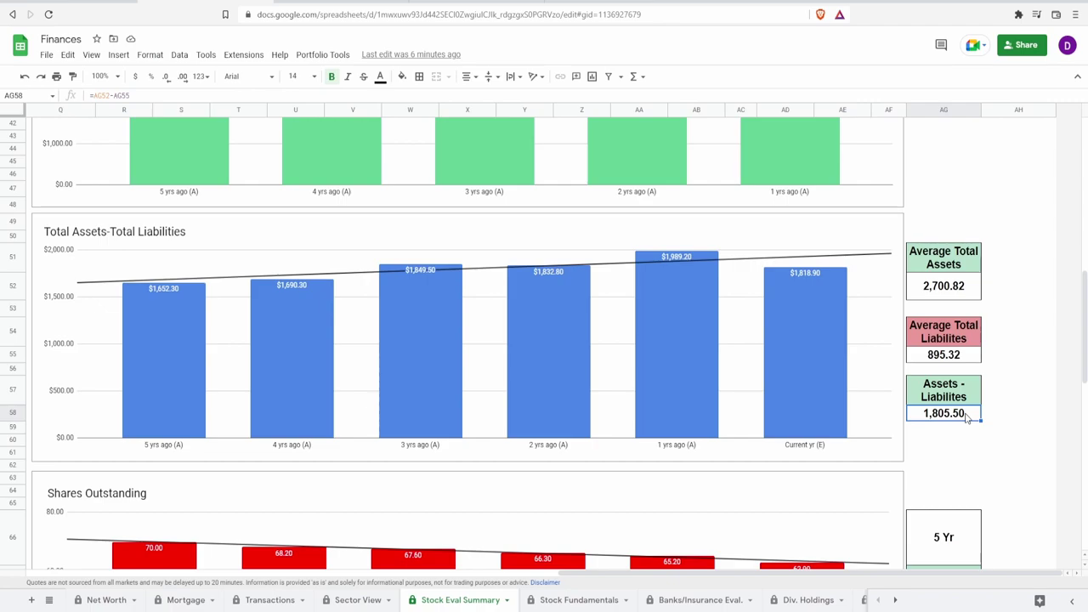
Examine the Shares Outstanding chart, comparing the five-years-ago bar with the current-year estimate and checking the 5 Yr change cell
{"action": "scroll", "coordinate": [935, 399], "scroll_direction": "down", "scroll_amount": 3}
{"action": "left_click", "coordinate": [862, 374]}
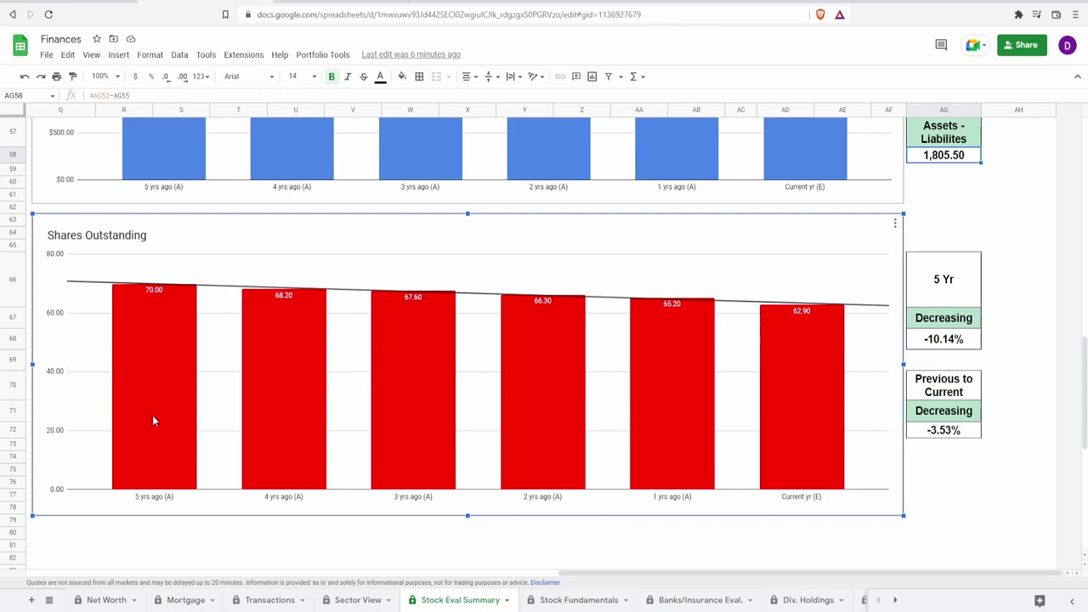
{"action": "mouse_move", "coordinate": [143, 416]}
{"action": "mouse_move", "coordinate": [815, 440]}
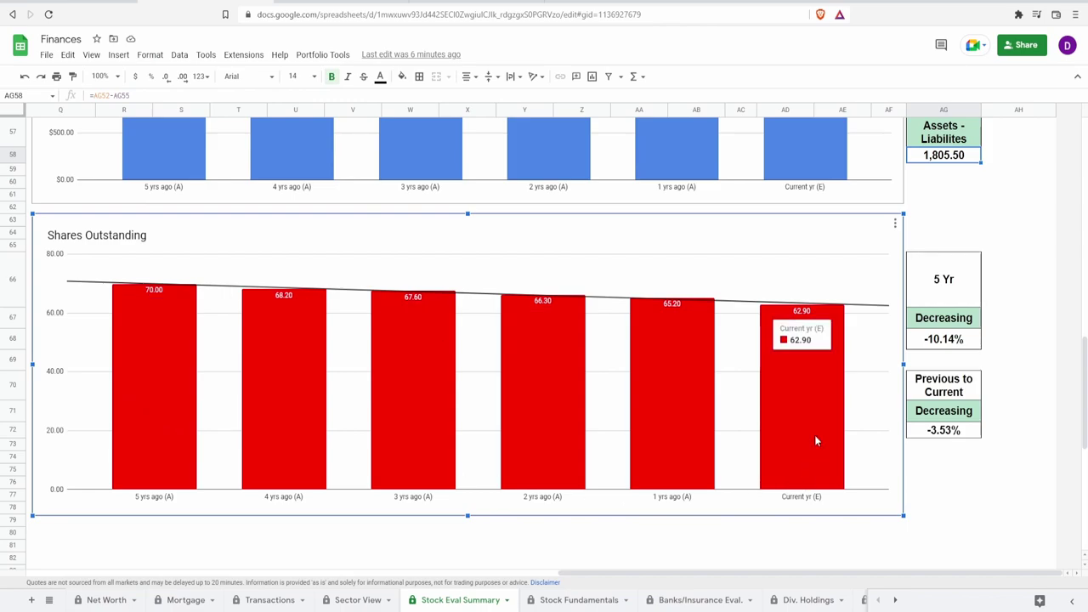
{"action": "left_click", "coordinate": [945, 341]}
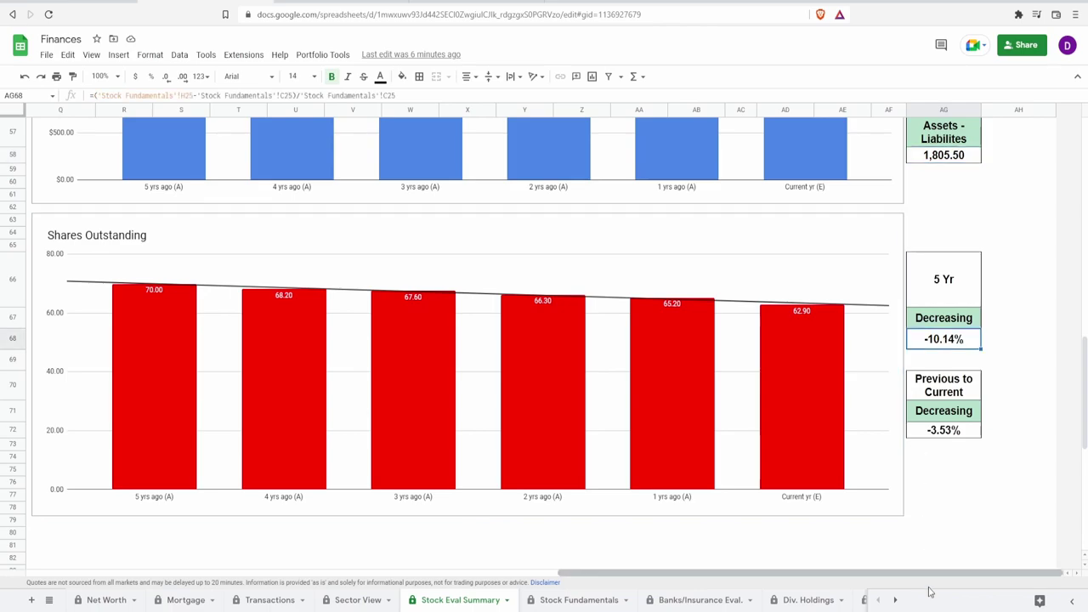
Check the Previous to Current share change against the 5 Yr change and the last two Shares Outstanding bars
{"action": "left_click", "coordinate": [964, 438]}
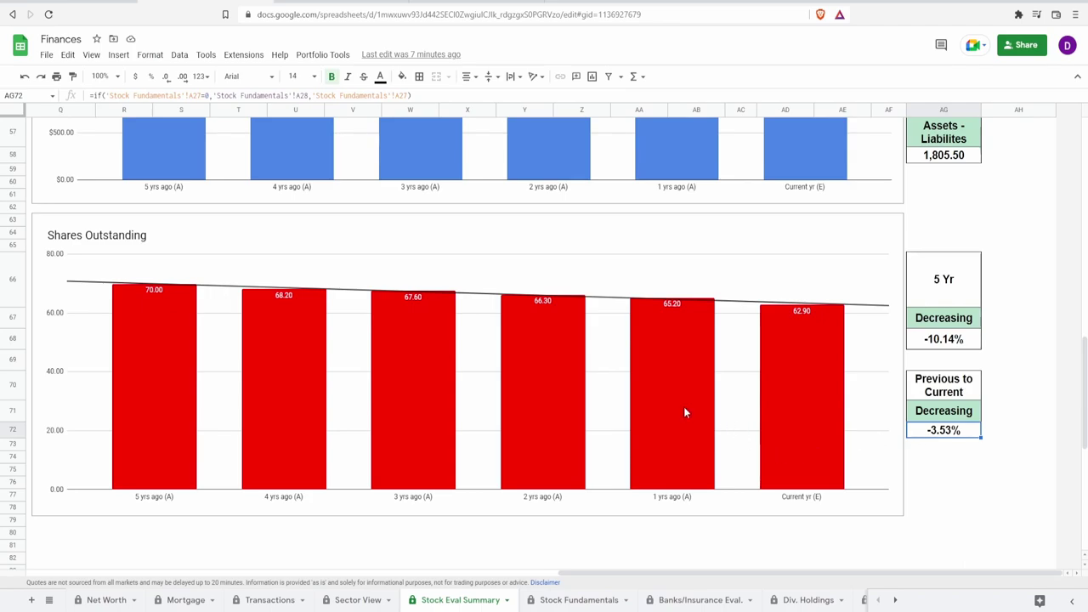
{"action": "left_click", "coordinate": [820, 459]}
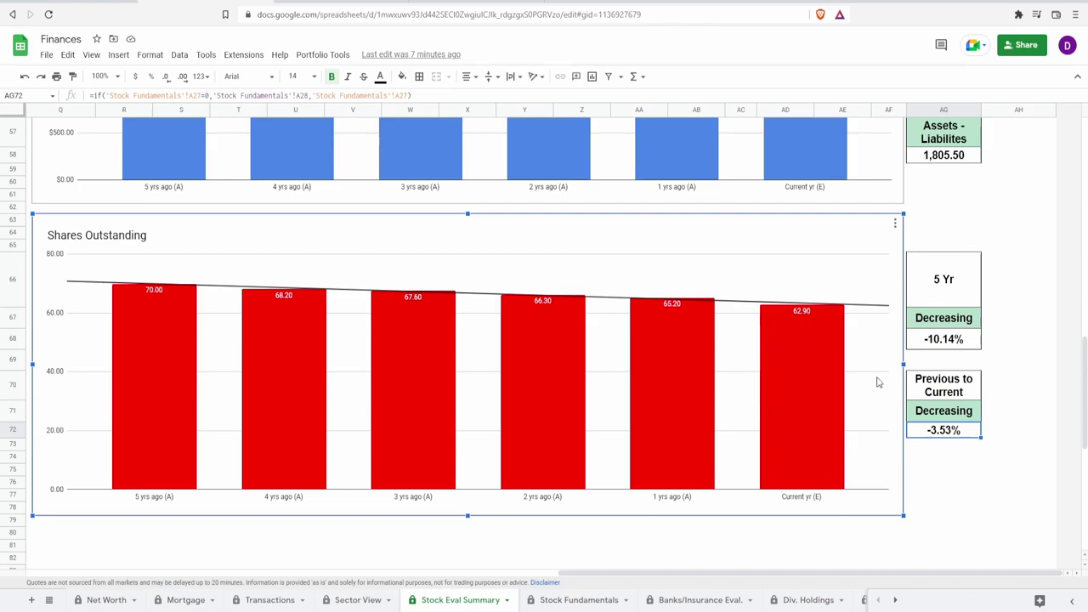
{"action": "left_click", "coordinate": [970, 340]}
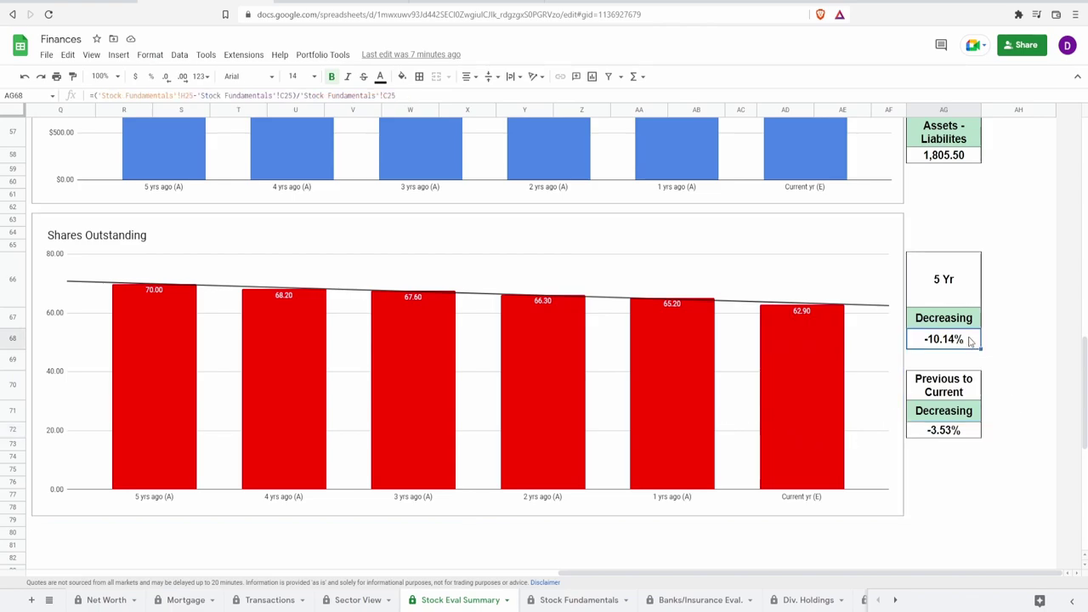
{"action": "left_click", "coordinate": [948, 435]}
{"action": "left_click", "coordinate": [682, 437]}
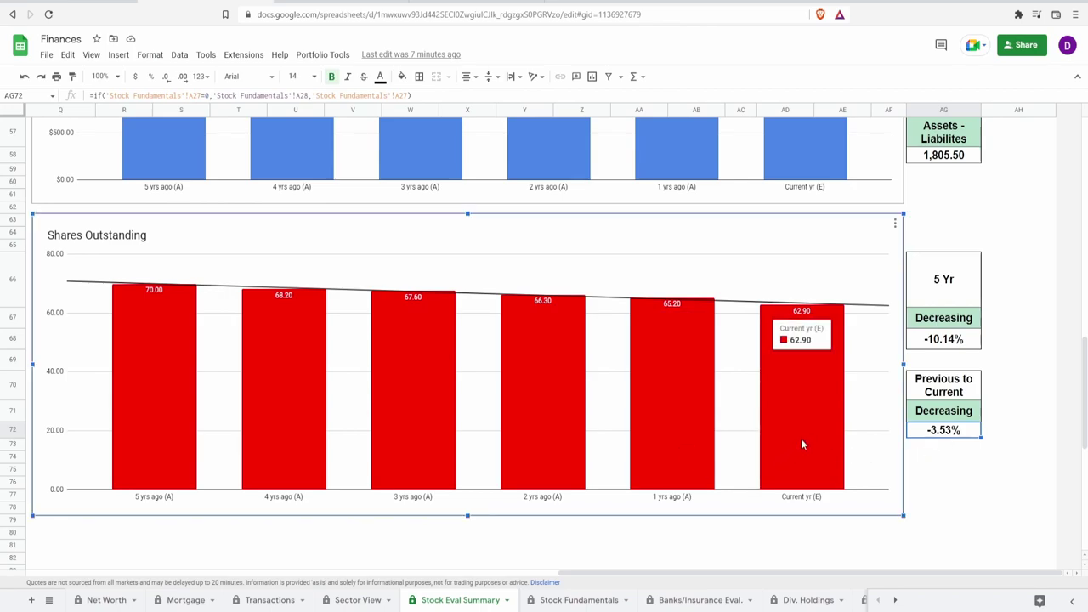
Examine the Cash and Equivalent chart's current-year bar together with the Average Cash cell
{"action": "scroll", "coordinate": [803, 409], "scroll_direction": "down", "scroll_amount": 4}
{"action": "left_click", "coordinate": [804, 378]}
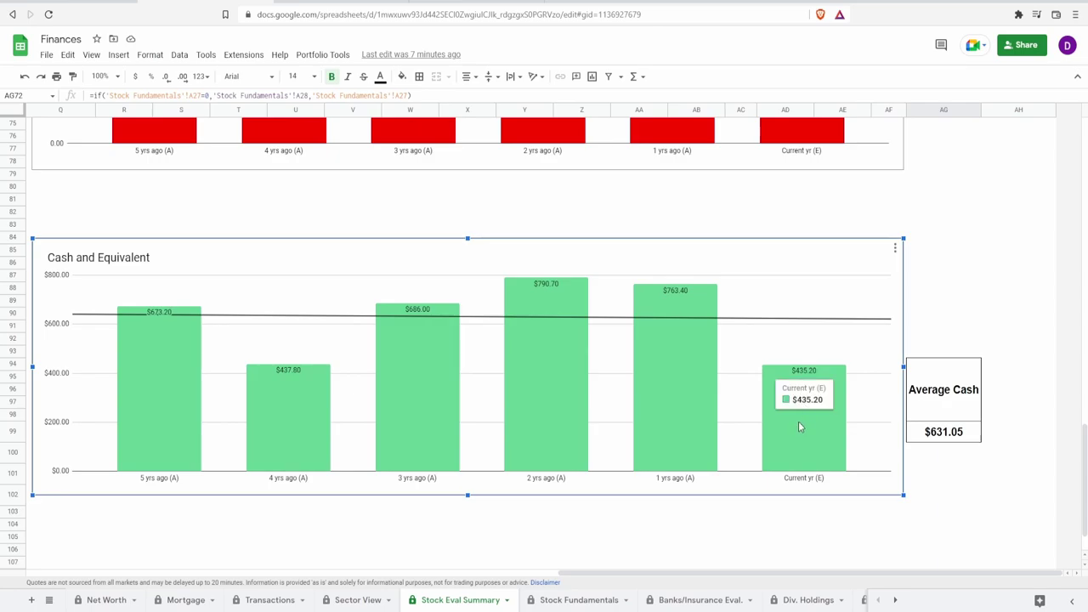
{"action": "left_click", "coordinate": [930, 437]}
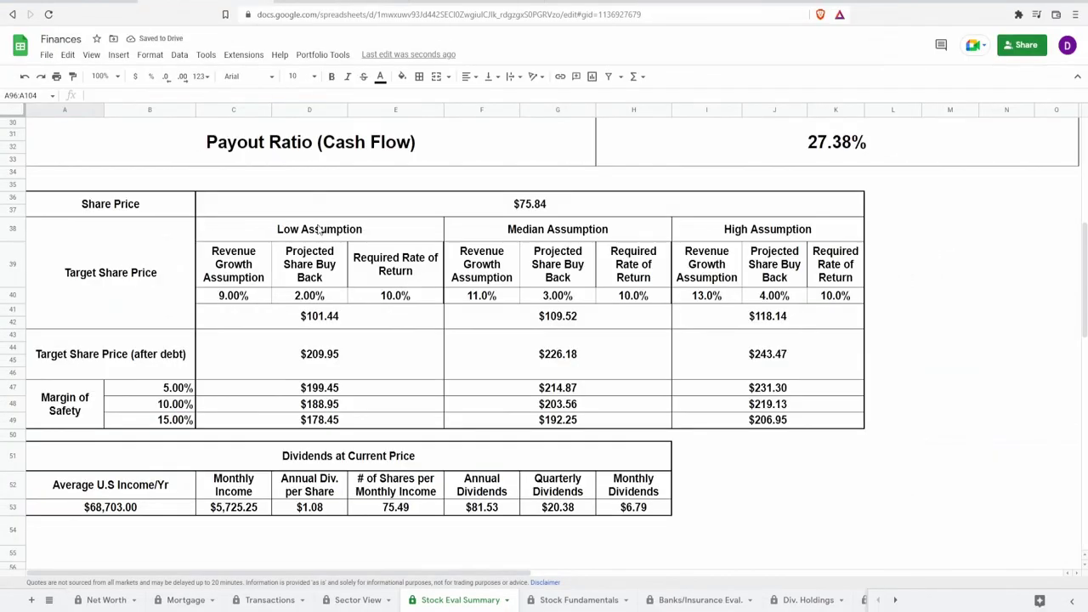
Review the low, median and high assumption headings and the growth, buy back and required return inputs in the target share price table
{"action": "left_click_drag", "start_coordinate": [319, 230], "coordinate": [752, 230]}
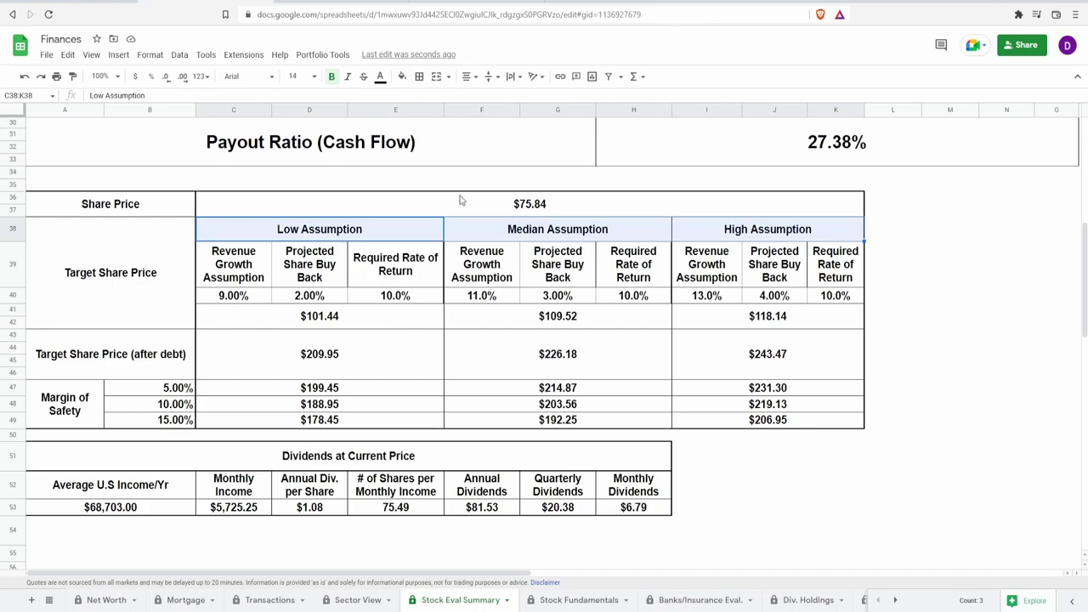
{"action": "left_click_drag", "start_coordinate": [248, 277], "coordinate": [399, 307]}
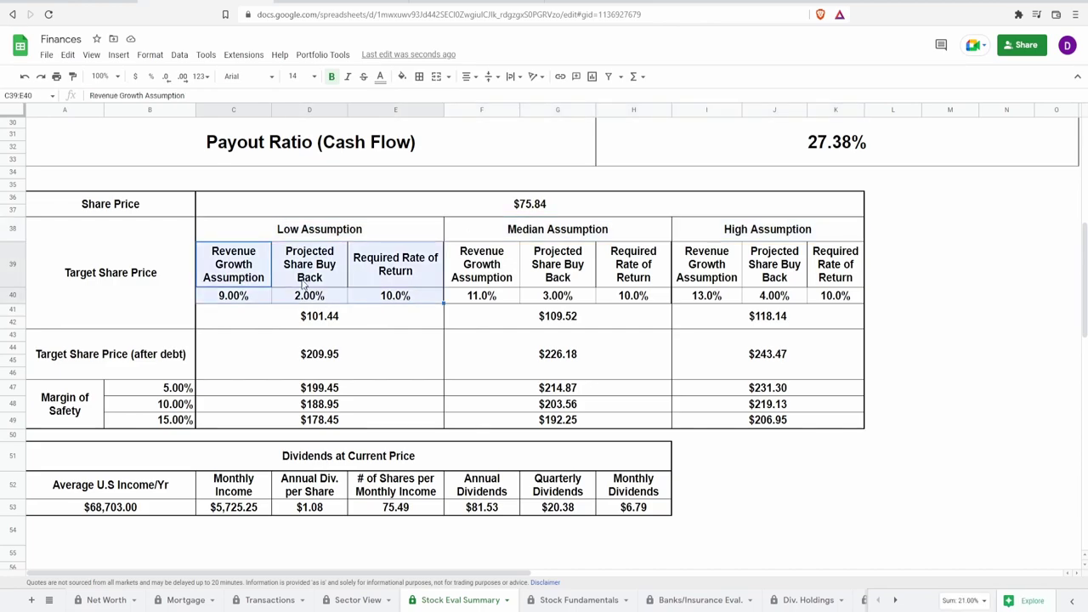
{"action": "left_click", "coordinate": [241, 279]}
{"action": "left_click", "coordinate": [294, 267]}
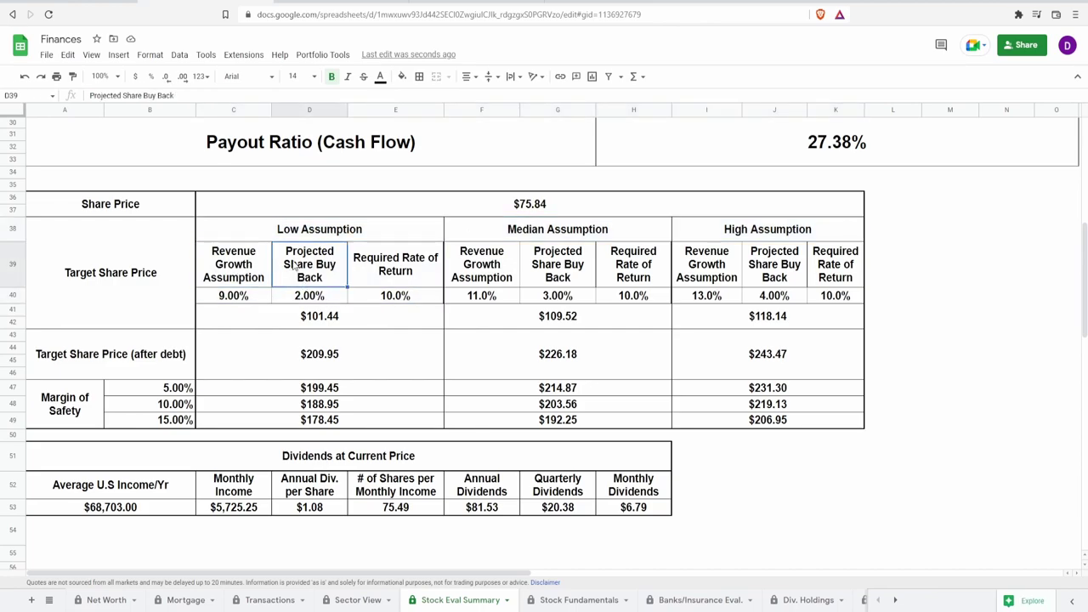
{"action": "left_click", "coordinate": [382, 272]}
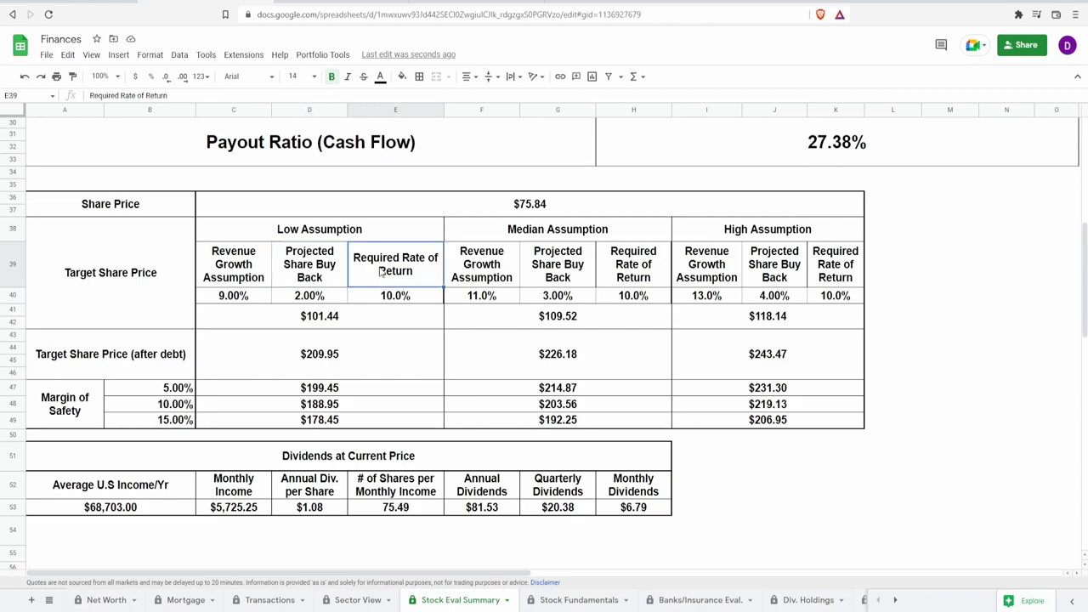
Examine the low assumption's revenue growth, share buy back and required return percentages, comparing its growth rate with the high assumption's
{"action": "left_click", "coordinate": [262, 269]}
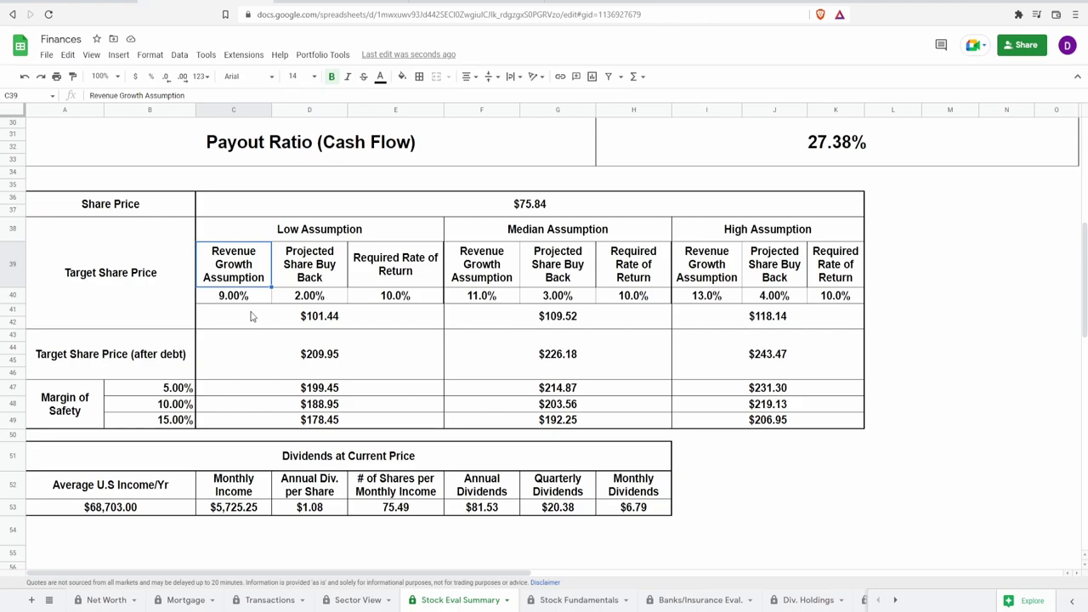
{"action": "left_click", "coordinate": [248, 296]}
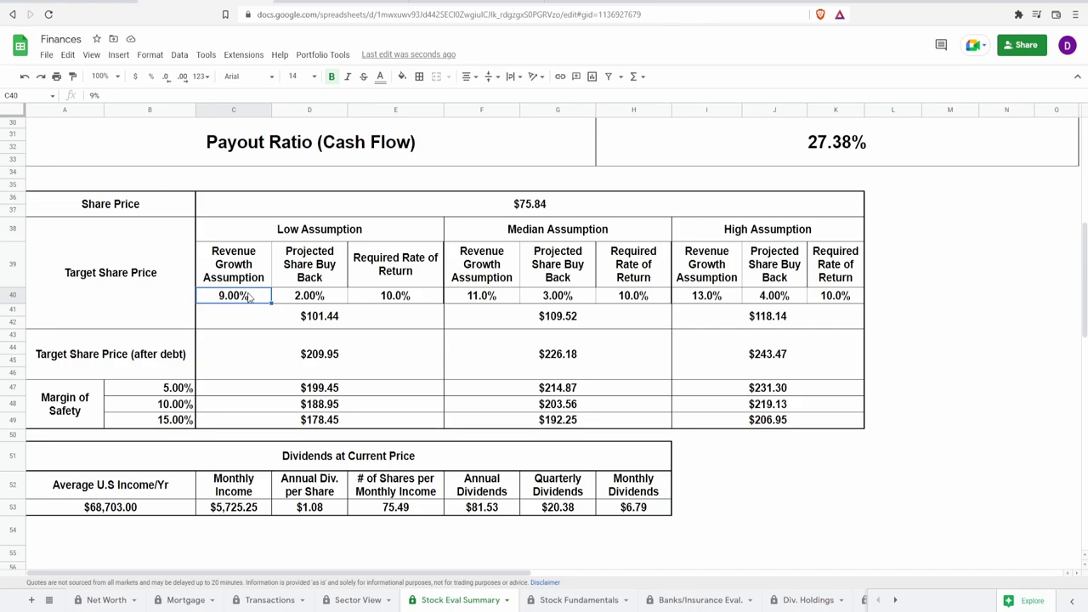
{"action": "left_click", "coordinate": [699, 305]}
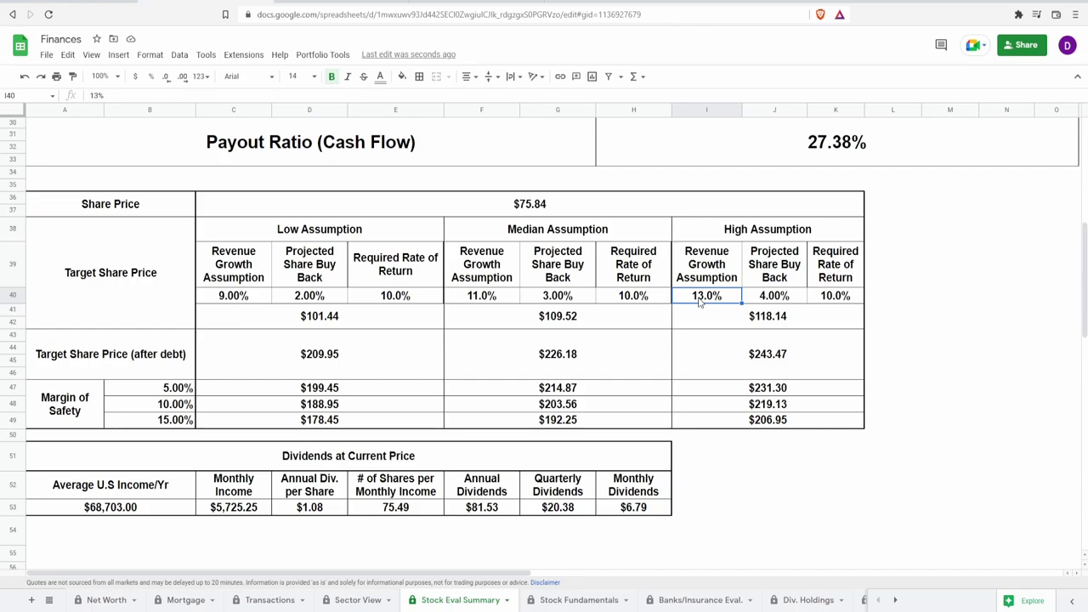
{"action": "left_click", "coordinate": [257, 305]}
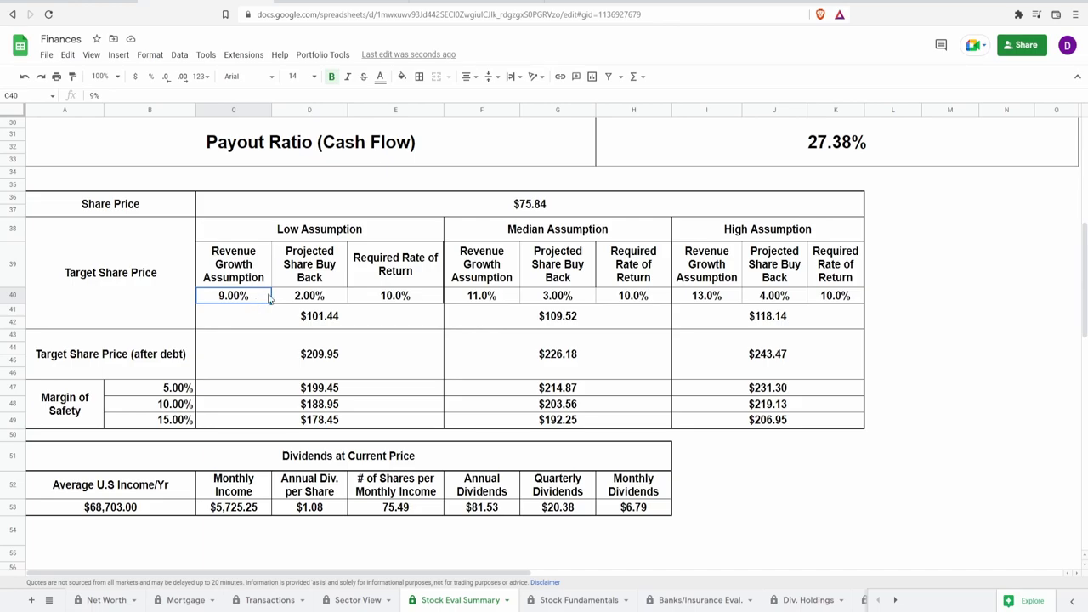
{"action": "left_click", "coordinate": [285, 298]}
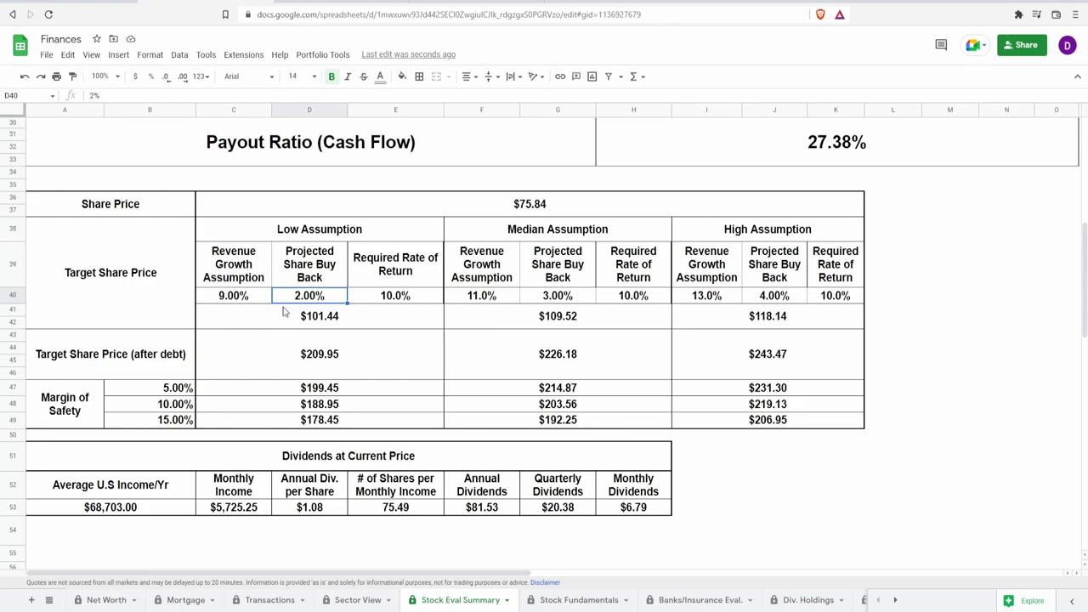
{"action": "left_click", "coordinate": [387, 299]}
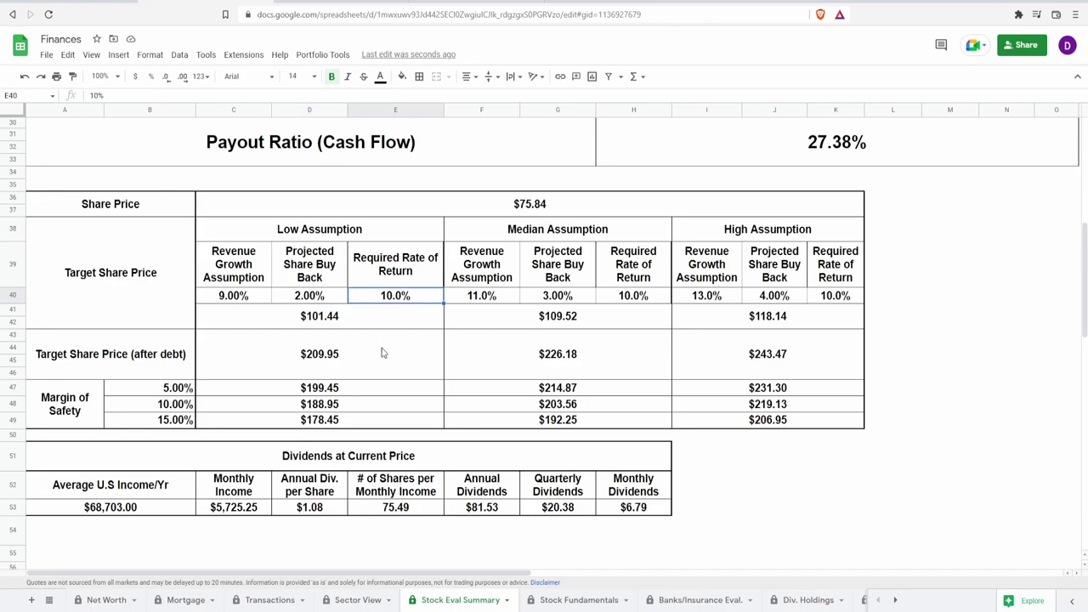
{"action": "left_click", "coordinate": [262, 300]}
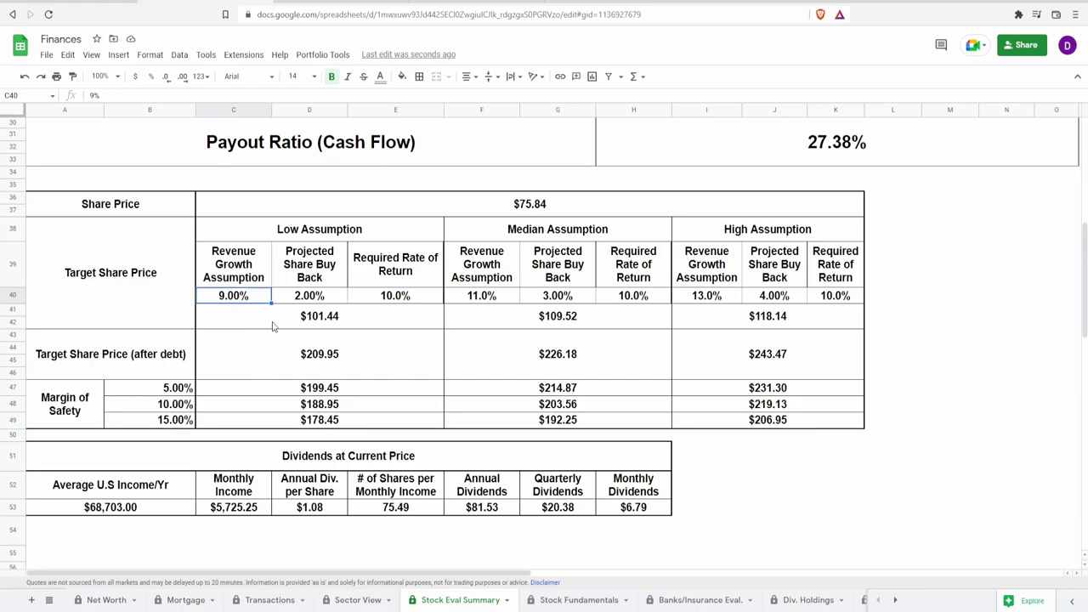
{"action": "left_click", "coordinate": [311, 298]}
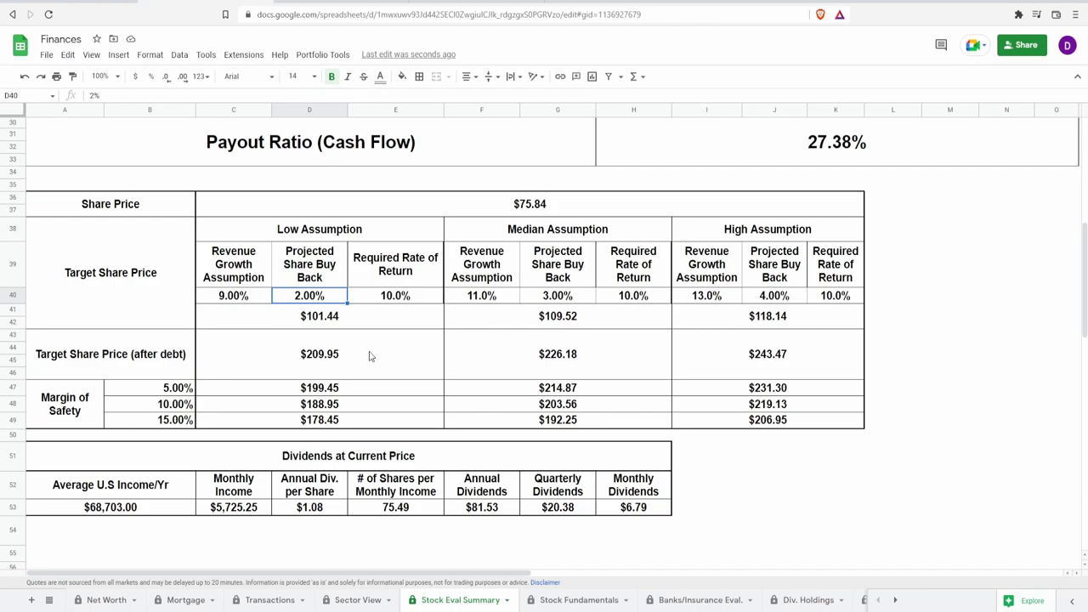
Compare the Target Share Price results under the low, median and high assumptions
{"action": "left_click", "coordinate": [375, 323]}
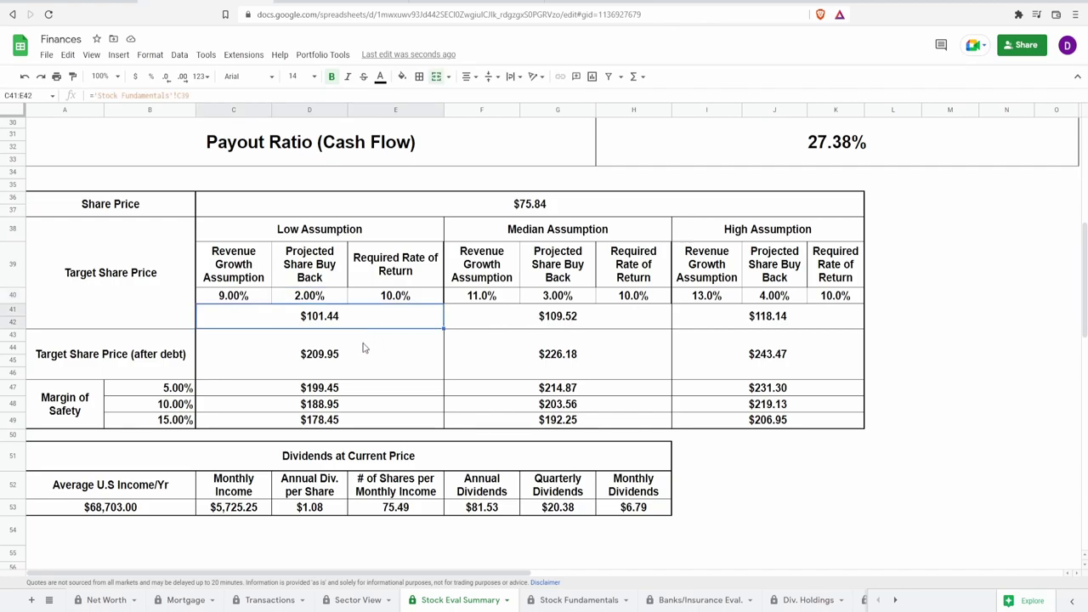
{"action": "left_click", "coordinate": [505, 327]}
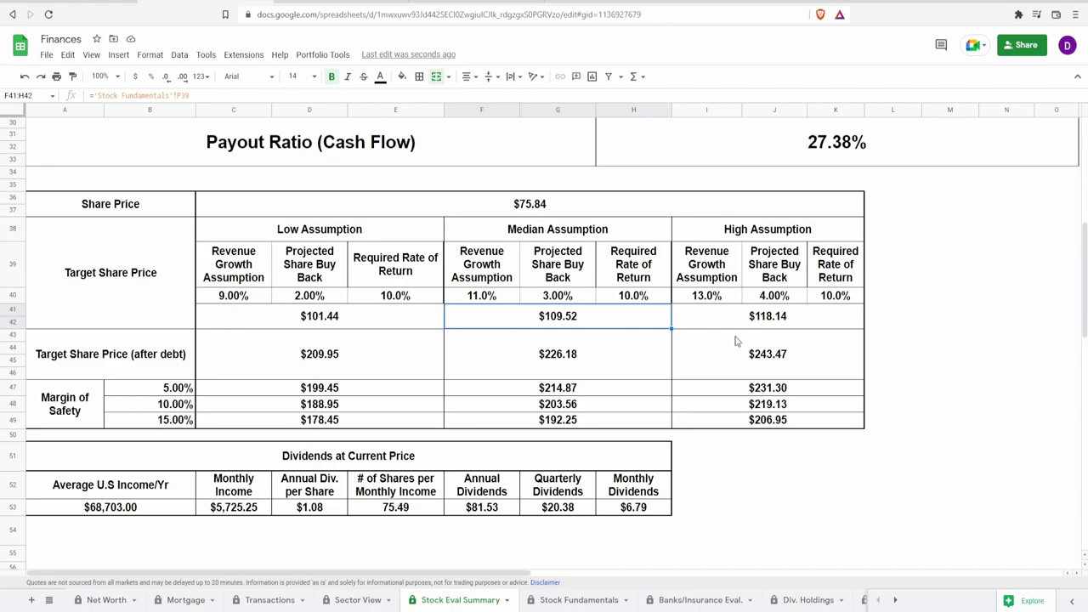
{"action": "left_click", "coordinate": [761, 326]}
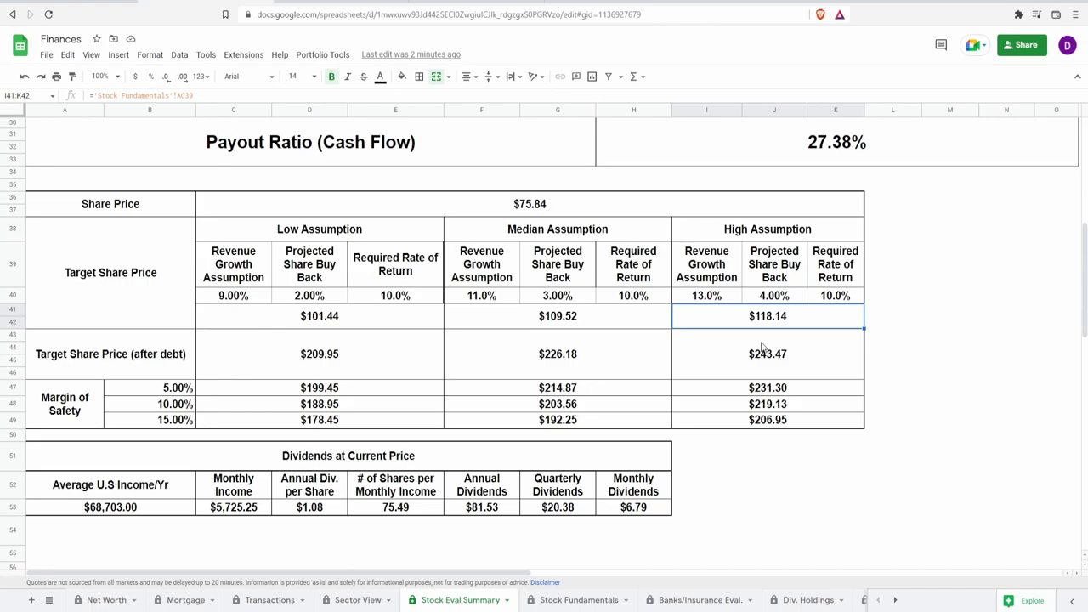
Compare the Target Share Price (after debt) results across the low, median and high assumptions
{"action": "left_click", "coordinate": [347, 352]}
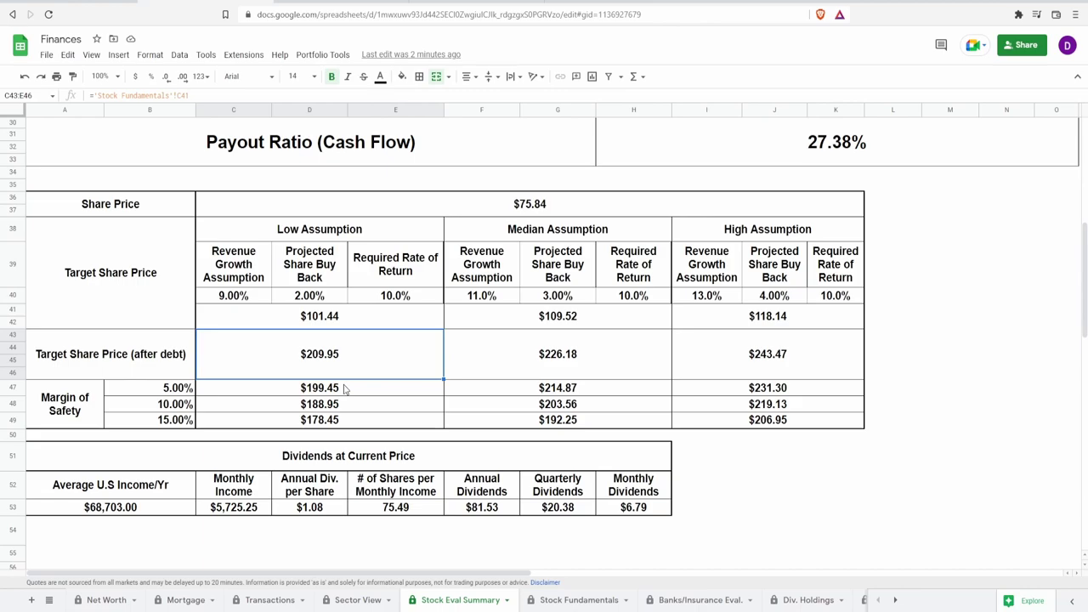
{"action": "left_click", "coordinate": [539, 374]}
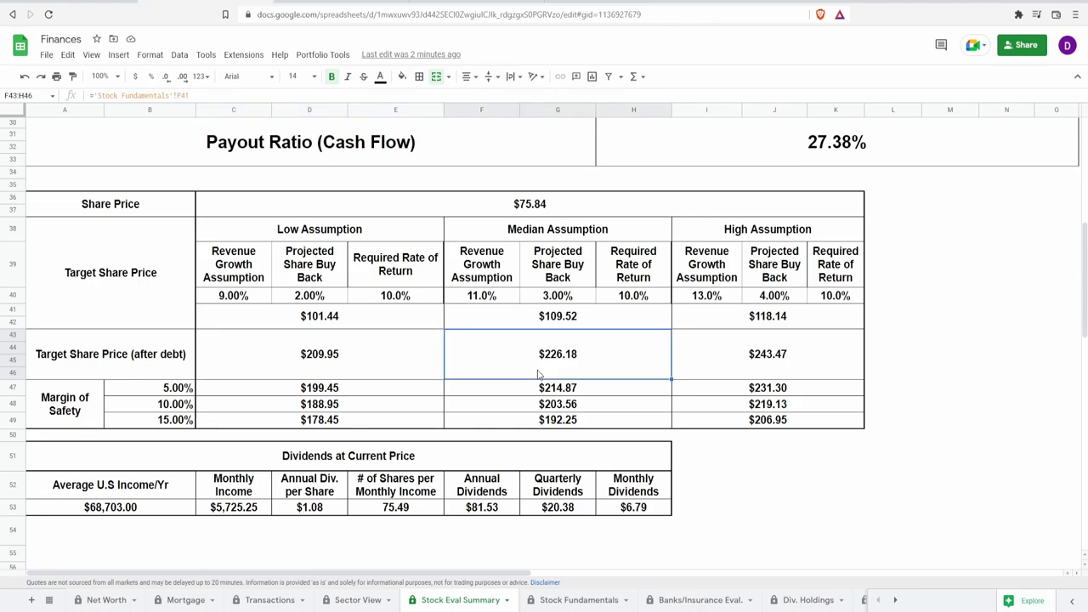
{"action": "left_click", "coordinate": [756, 357]}
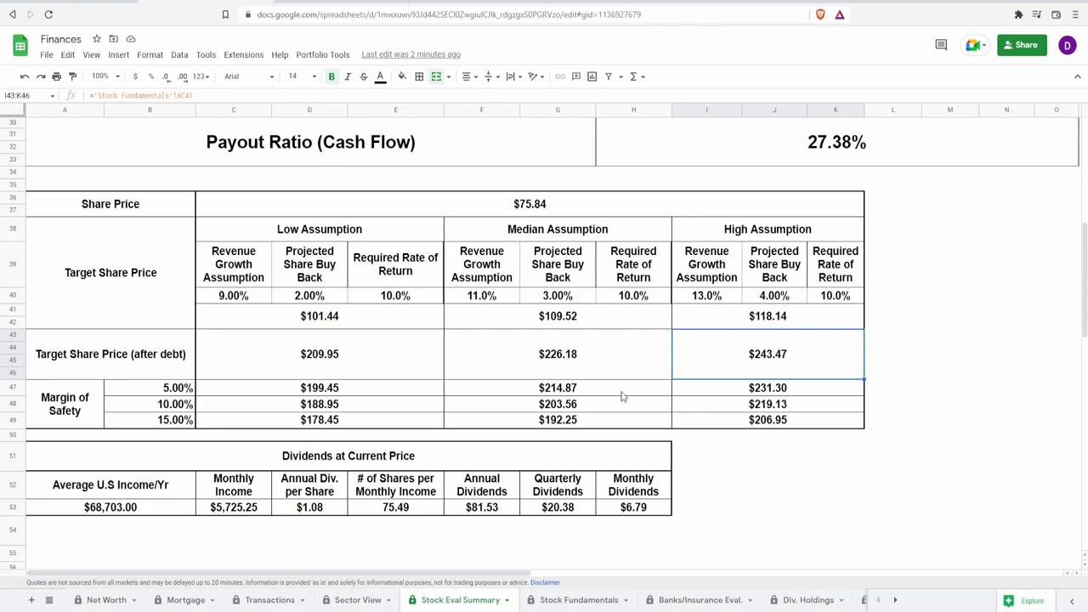
Examine the 5%, 10% and 15% Margin of Safety rows and their prices under the low assumption
{"action": "left_click_drag", "start_coordinate": [189, 391], "coordinate": [190, 424]}
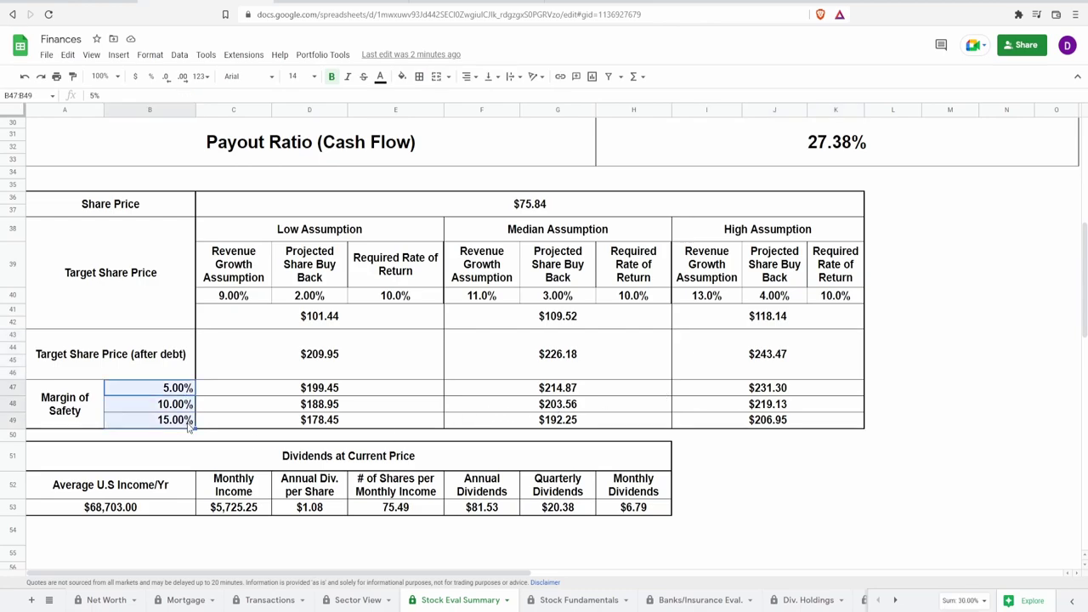
{"action": "left_click", "coordinate": [295, 424]}
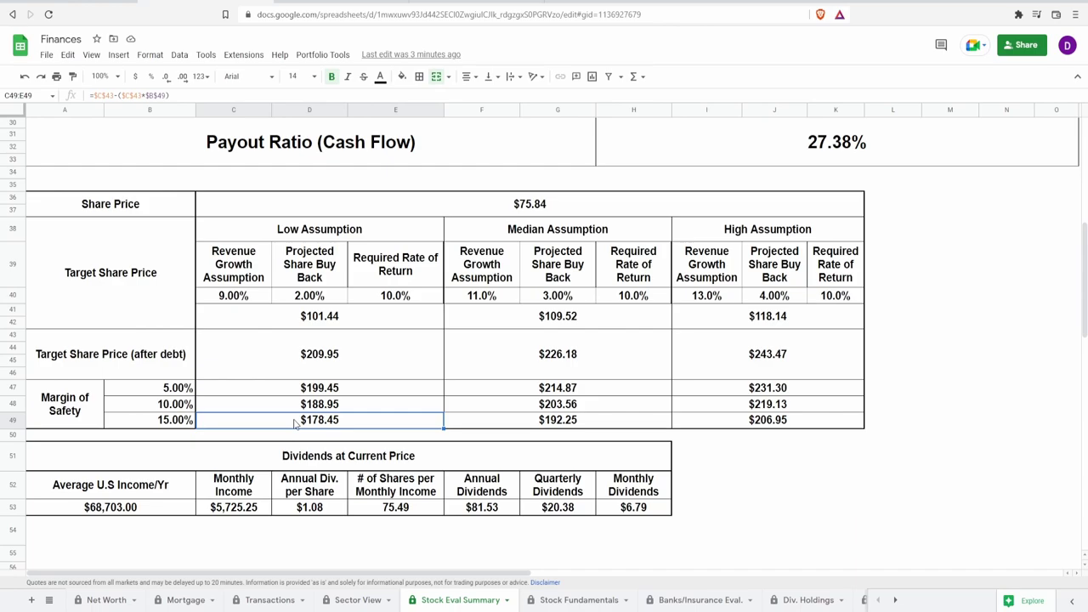
{"action": "left_click_drag", "start_coordinate": [313, 365], "coordinate": [615, 387]}
{"action": "left_click_drag", "start_coordinate": [371, 424], "coordinate": [364, 380]}
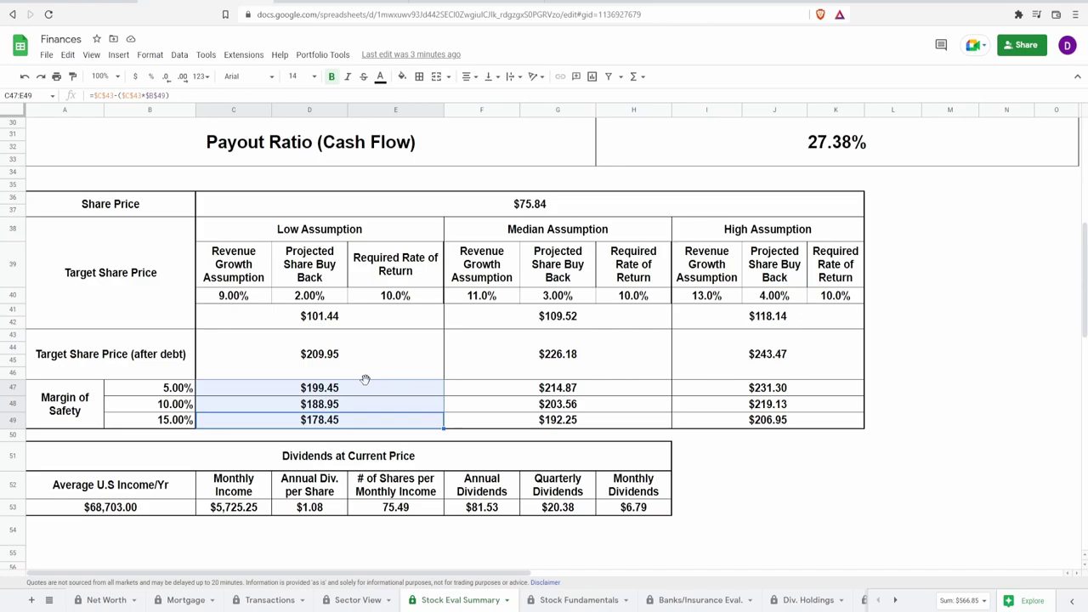
{"action": "left_click", "coordinate": [323, 427]}
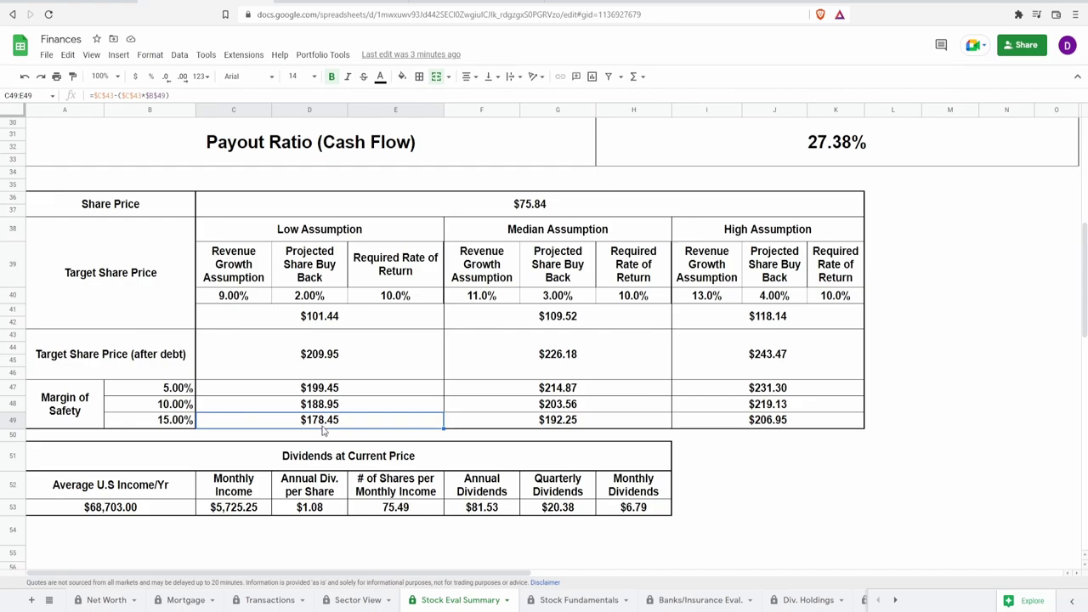
{"action": "left_click", "coordinate": [336, 393]}
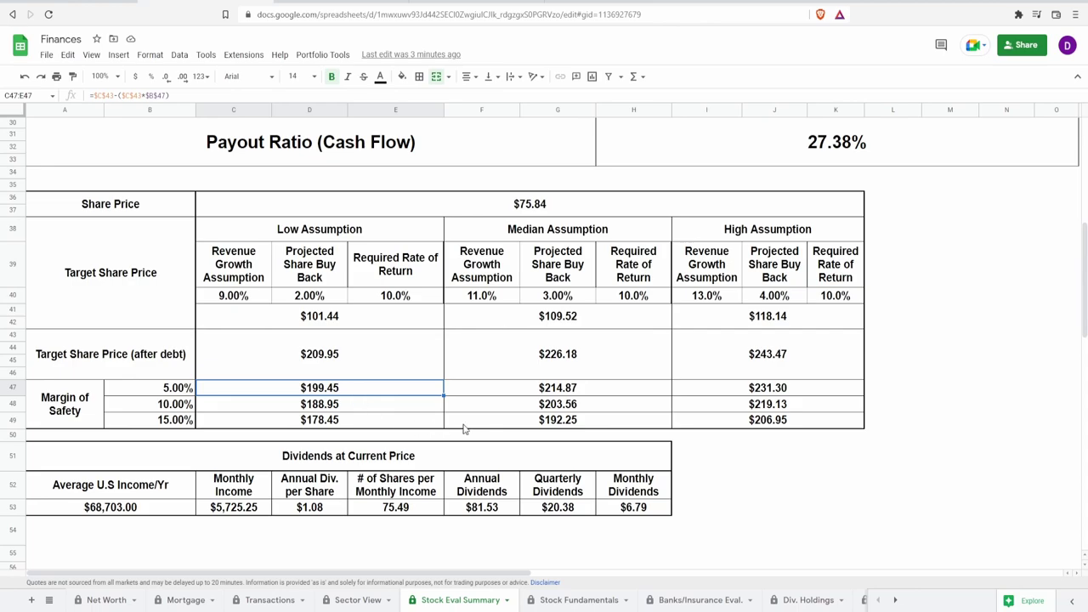
Examine the 5% to 15% Margin of Safety prices under the median and high assumptions
{"action": "left_click", "coordinate": [507, 426]}
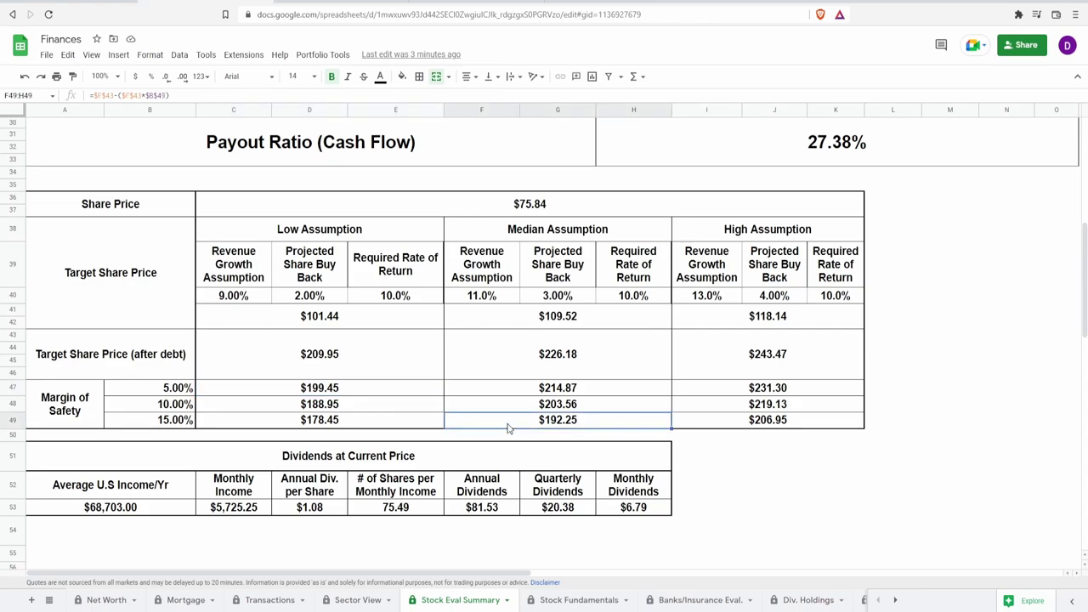
{"action": "left_click", "coordinate": [537, 392]}
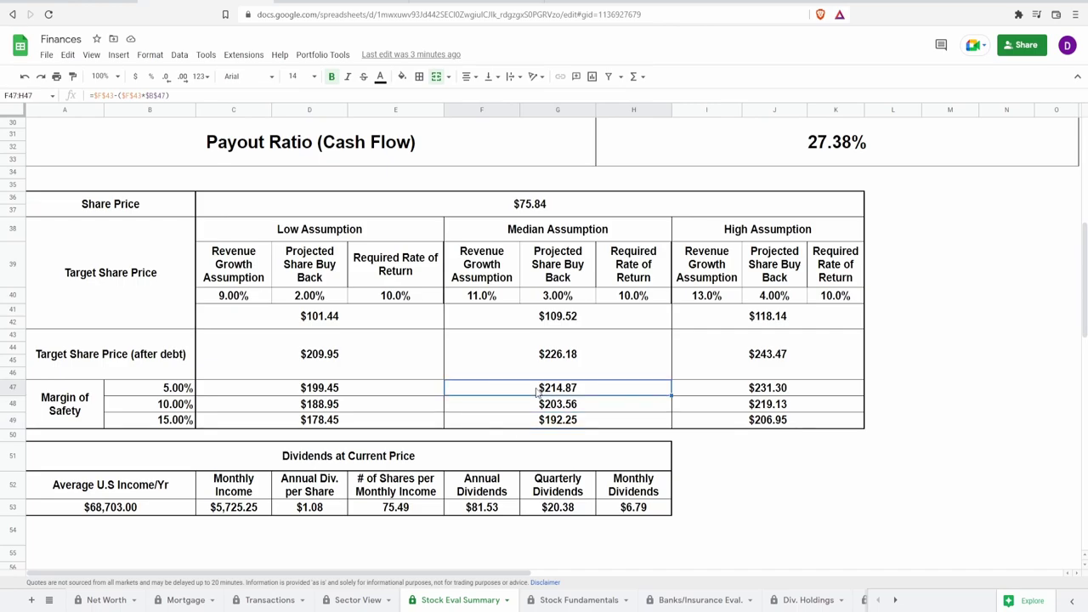
{"action": "left_click", "coordinate": [718, 424]}
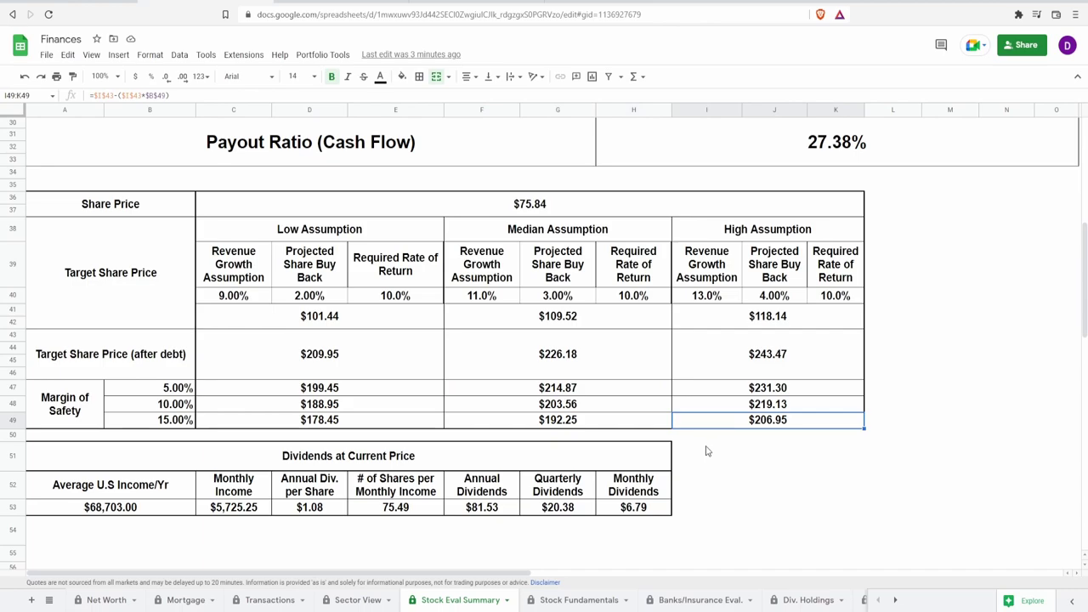
{"action": "left_click", "coordinate": [732, 393]}
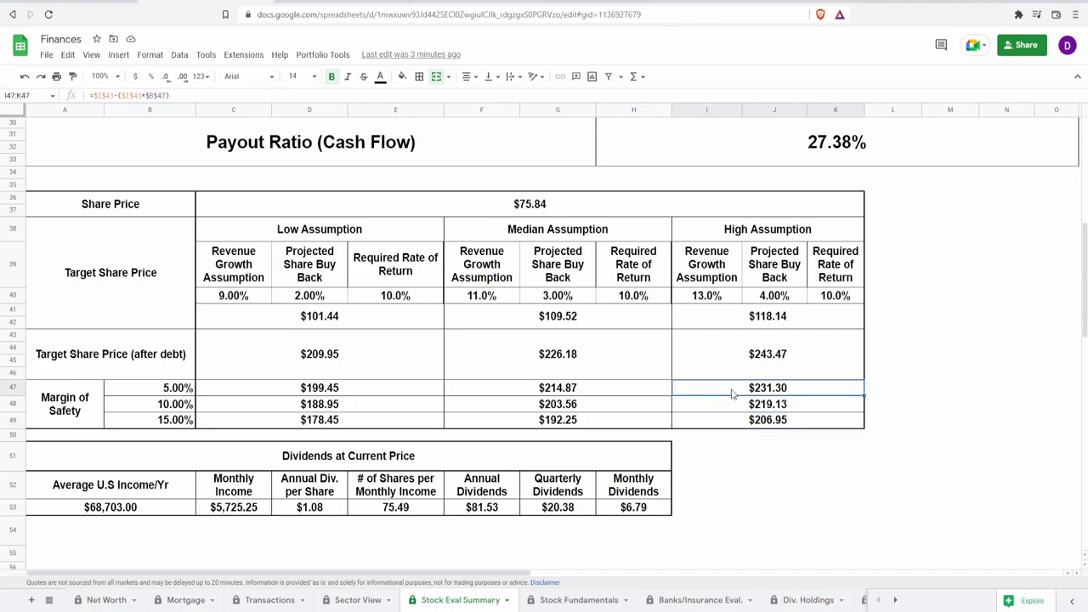
Compare the current Share Price with all target and Margin of Safety prices, and review the assumption percentages behind them
{"action": "left_click", "coordinate": [544, 213]}
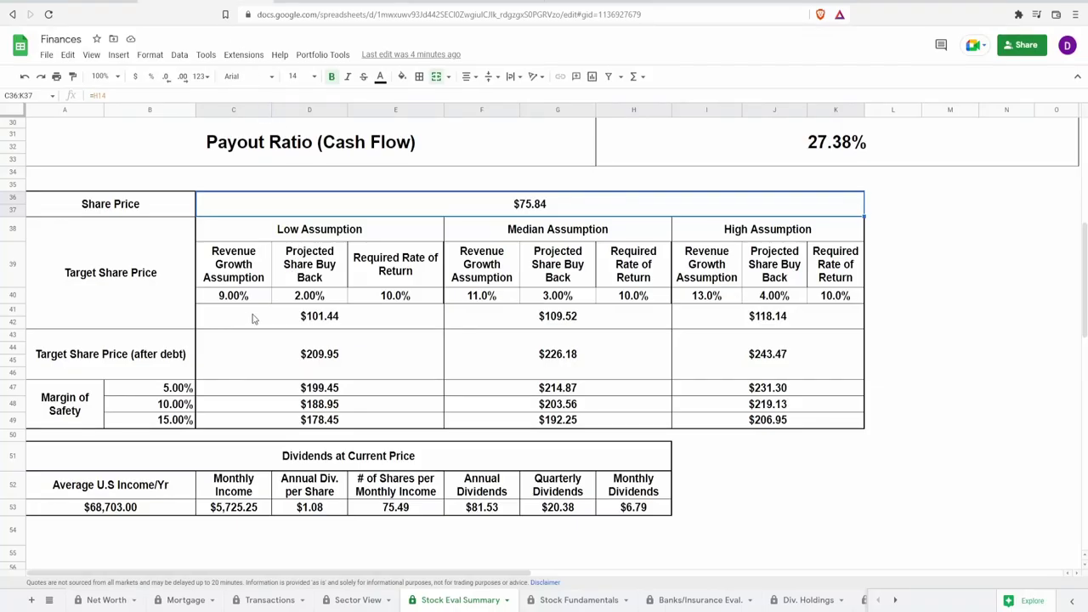
{"action": "left_click_drag", "start_coordinate": [335, 323], "coordinate": [783, 425]}
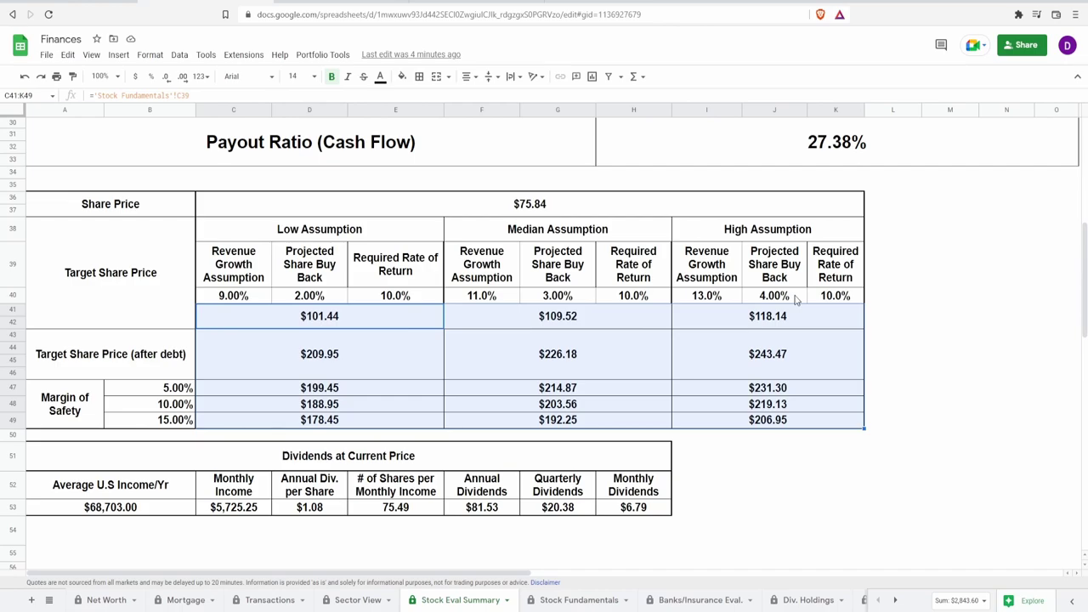
{"action": "left_click", "coordinate": [262, 325]}
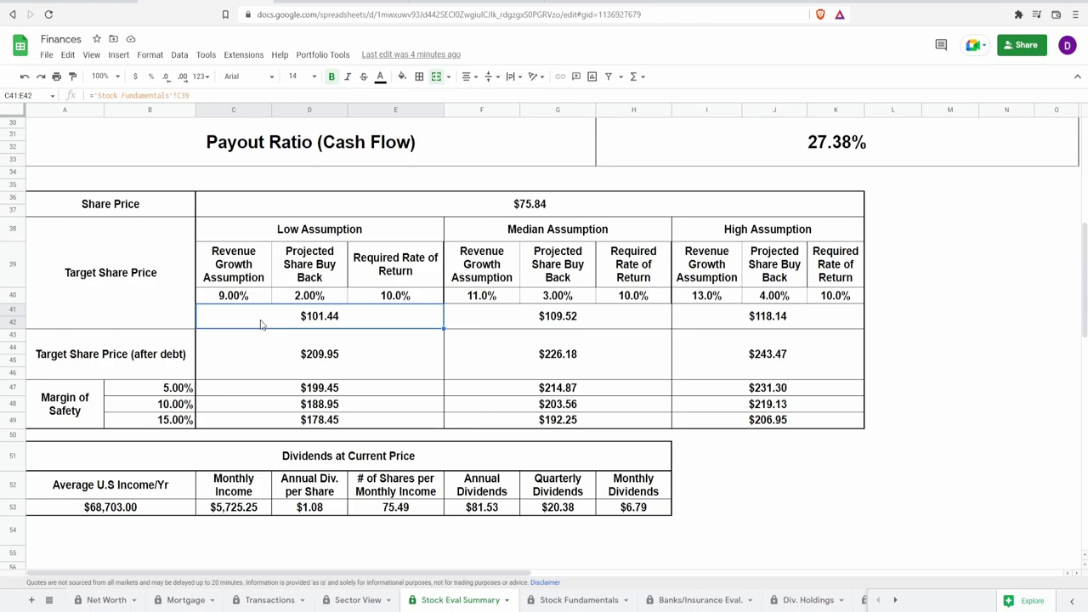
{"action": "left_click_drag", "start_coordinate": [255, 297], "coordinate": [833, 288]}
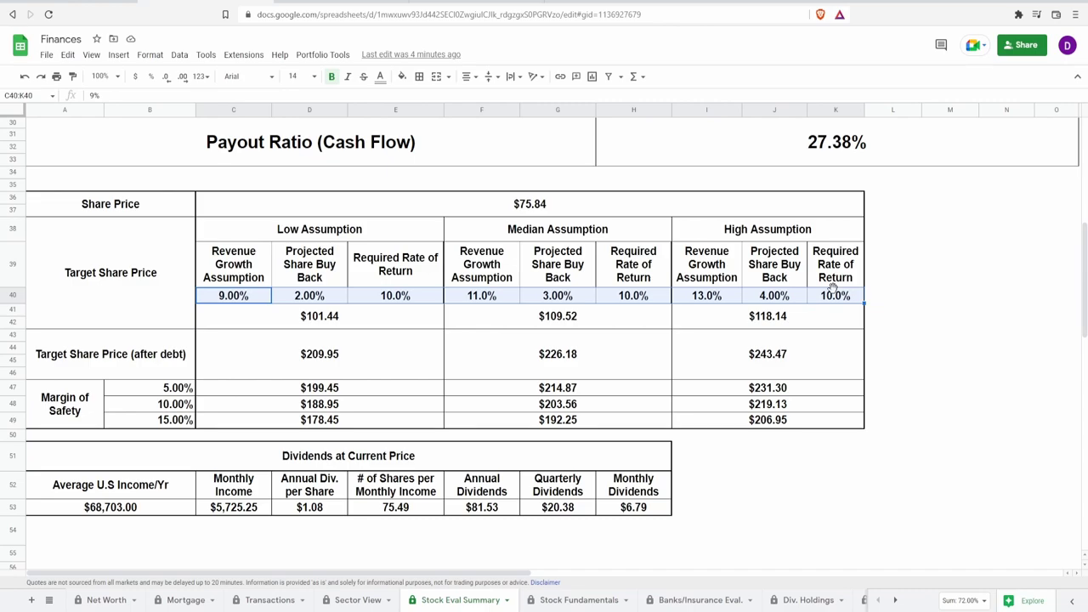
{"action": "left_click_drag", "start_coordinate": [795, 425], "coordinate": [345, 329]}
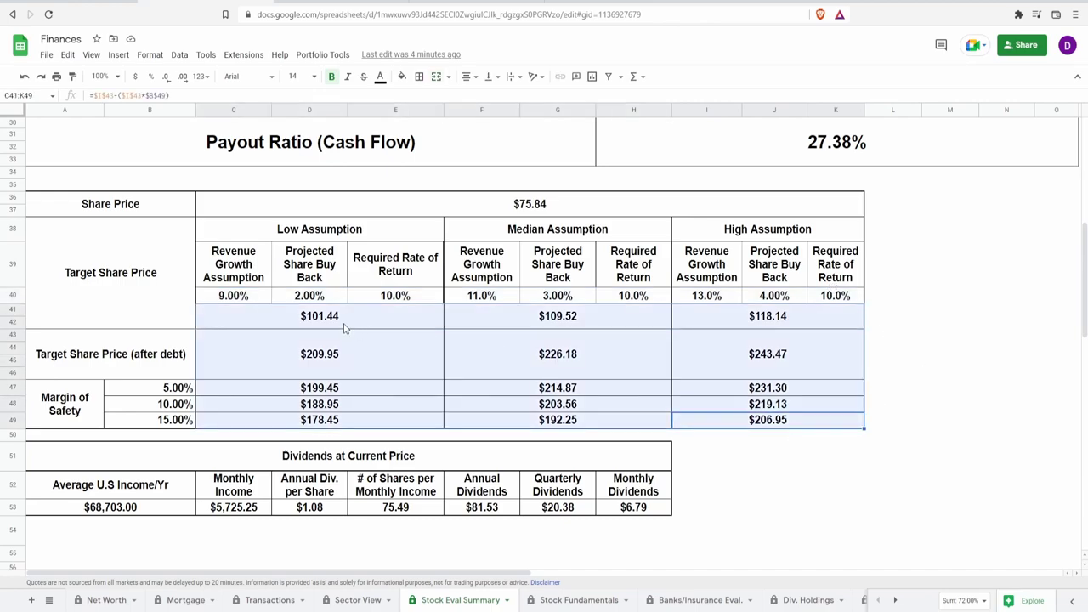
Set the low assumption to 2% revenue growth, 1% share buy back and a 12.5% required return, and check its Target Share Price
{"action": "left_click", "coordinate": [252, 296]}
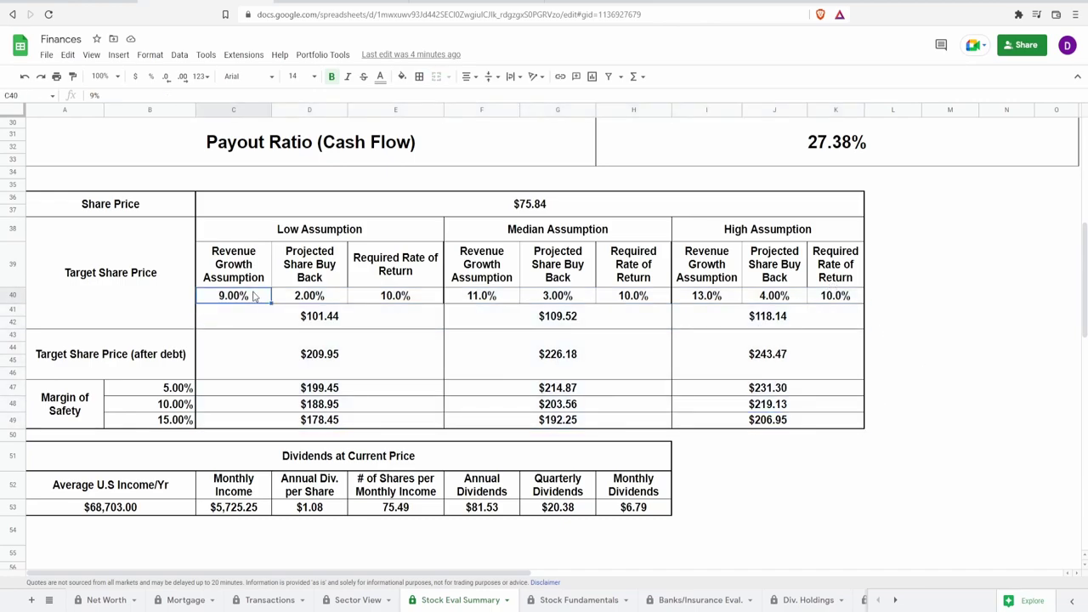
{"action": "type", "text": "2"}
{"action": "key", "text": "Tab"}
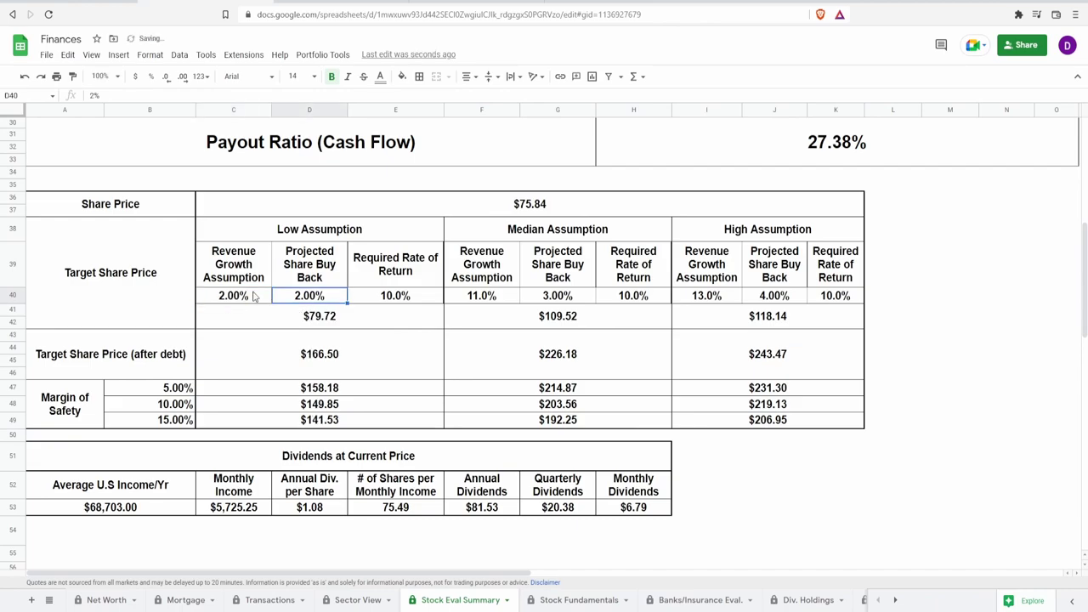
{"action": "type", "text": "1"}
{"action": "key", "text": "Tab"}
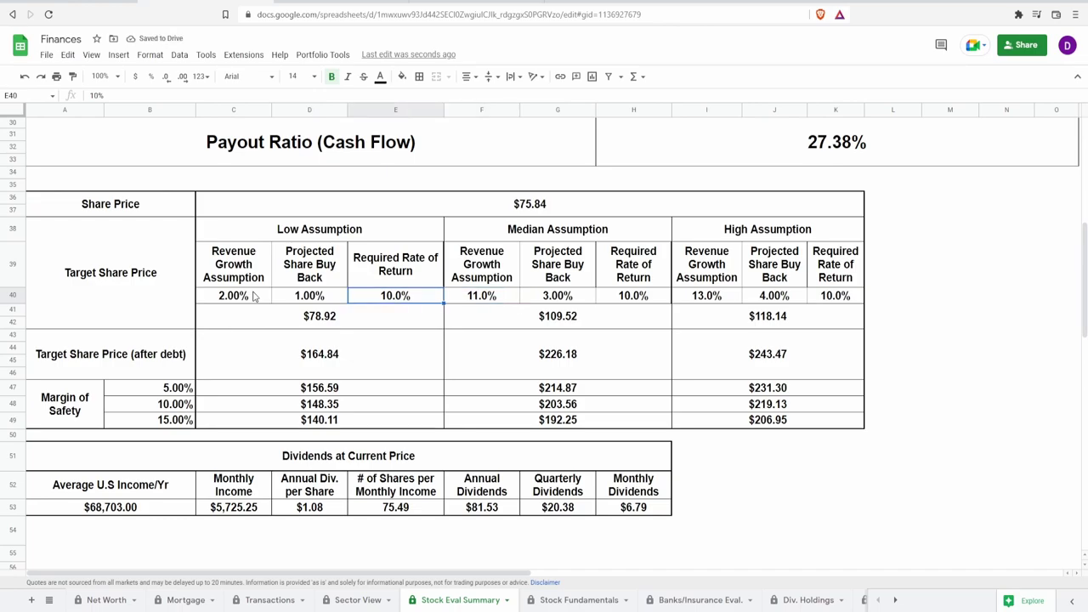
{"action": "type", "text": "7"}
{"action": "key", "text": "Return"}
{"action": "key", "text": "Up"}
{"action": "type", "text": "12.5"}
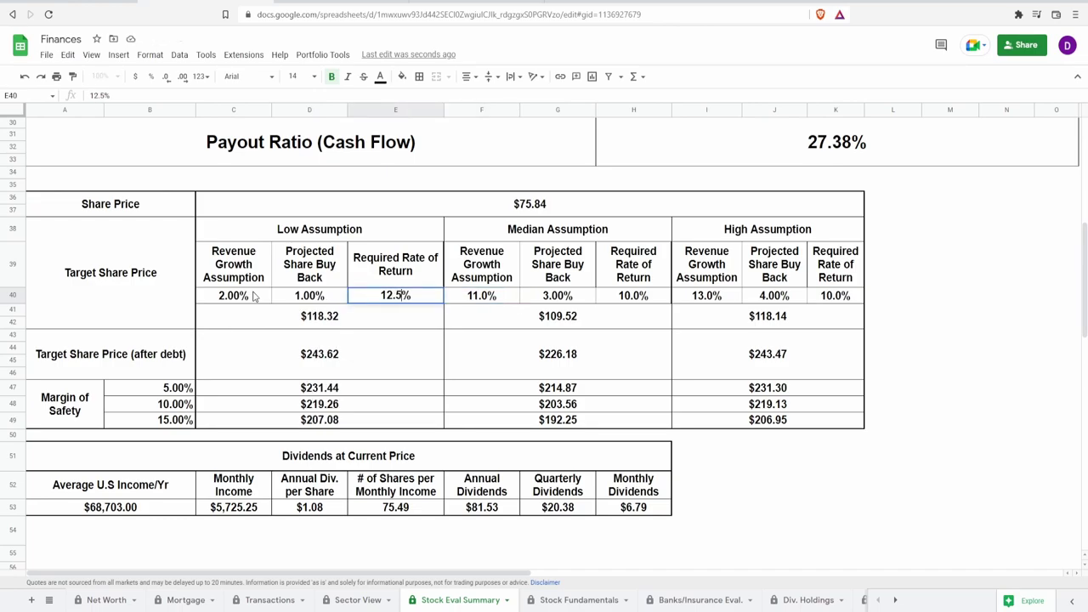
{"action": "key", "text": "Tab"}
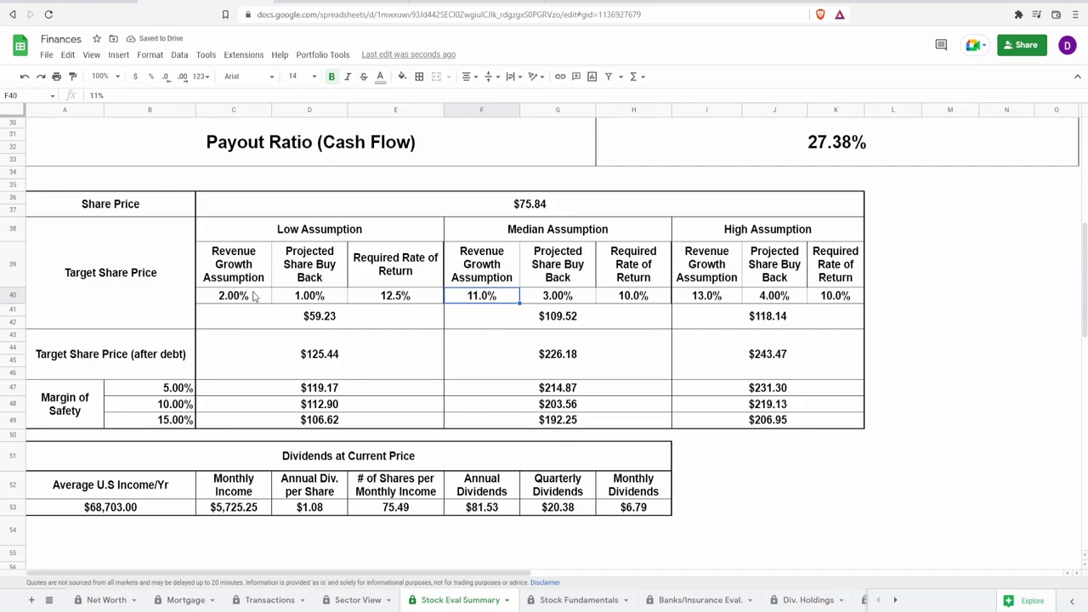
{"action": "left_click", "coordinate": [290, 325]}
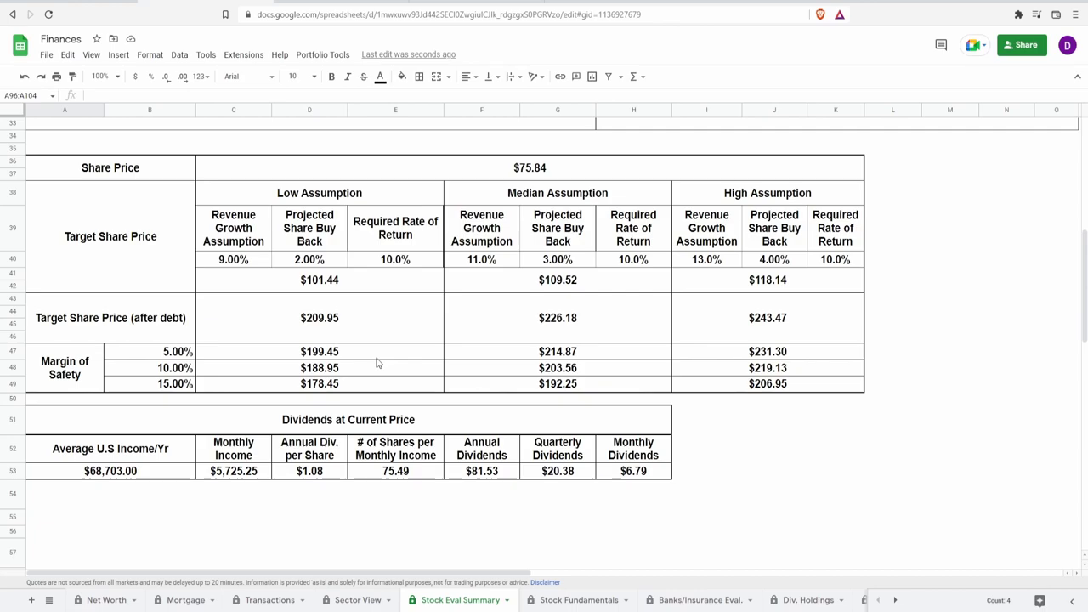
Examine the Dividends at Current Price table, from monthly income and number of shares to annual, quarterly and monthly dividends
{"action": "left_click", "coordinate": [377, 419]}
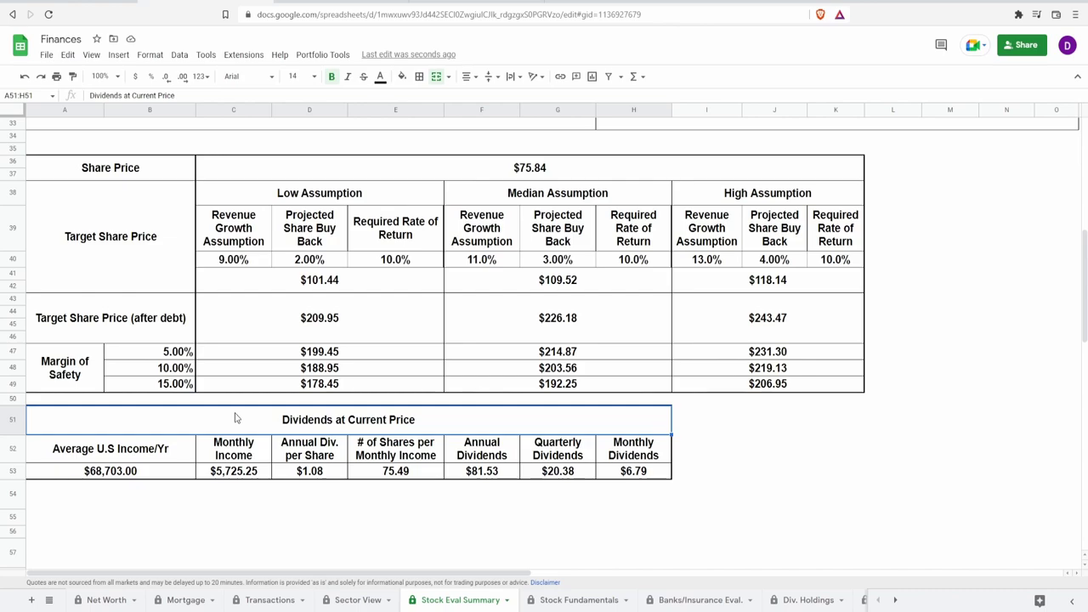
{"action": "left_click", "coordinate": [242, 477]}
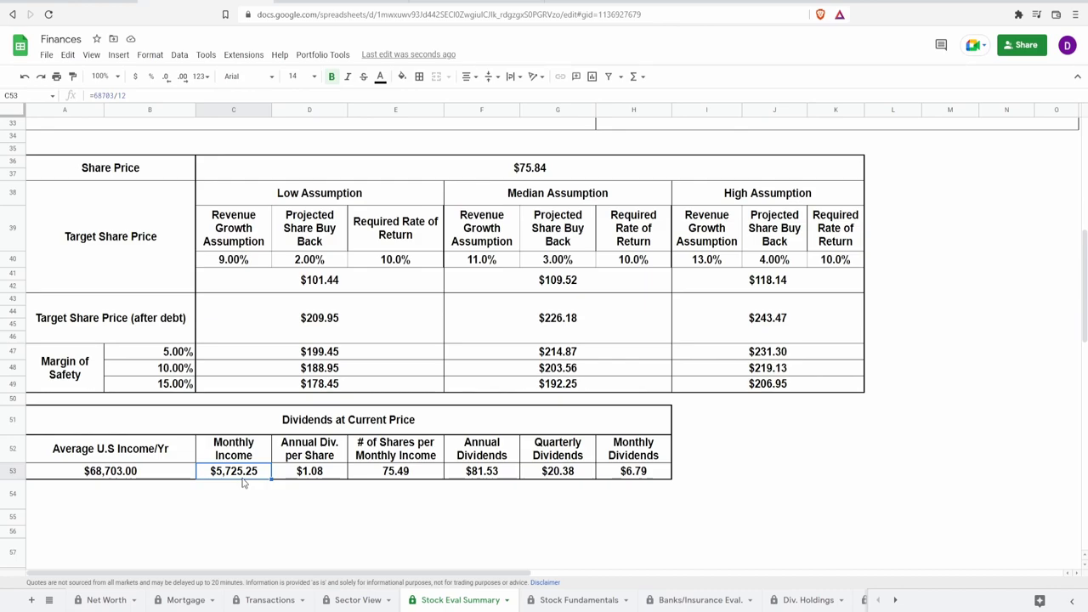
{"action": "left_click", "coordinate": [423, 482]}
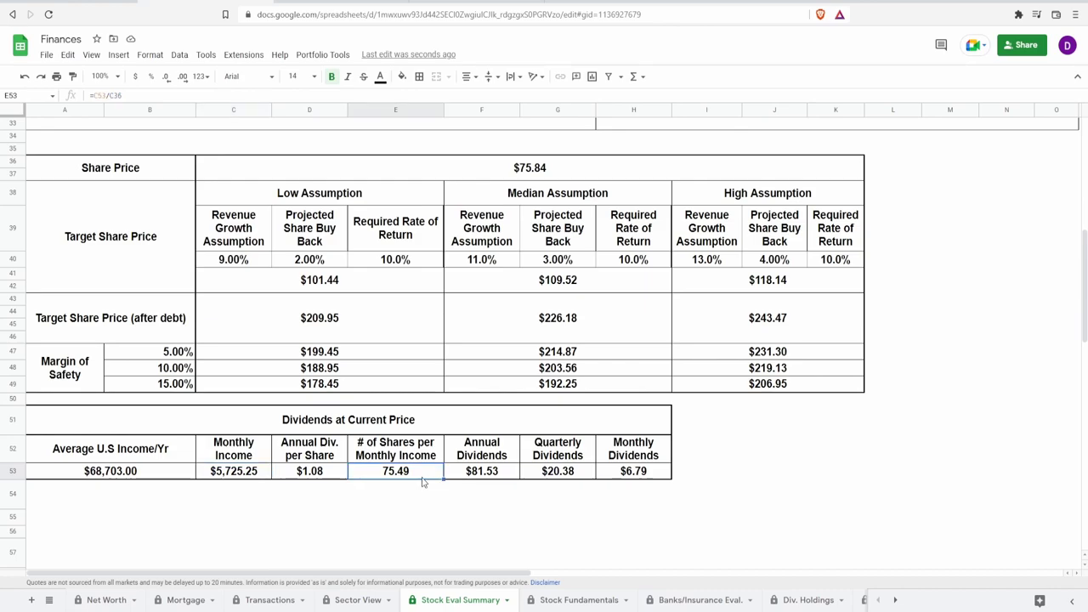
{"action": "left_click", "coordinate": [458, 481]}
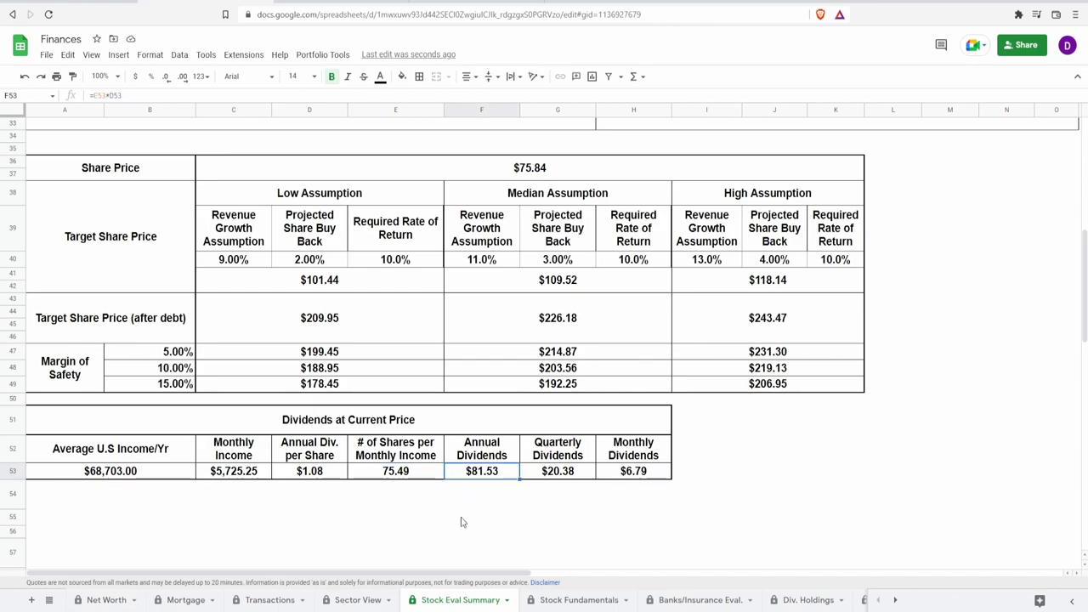
{"action": "left_click", "coordinate": [568, 477]}
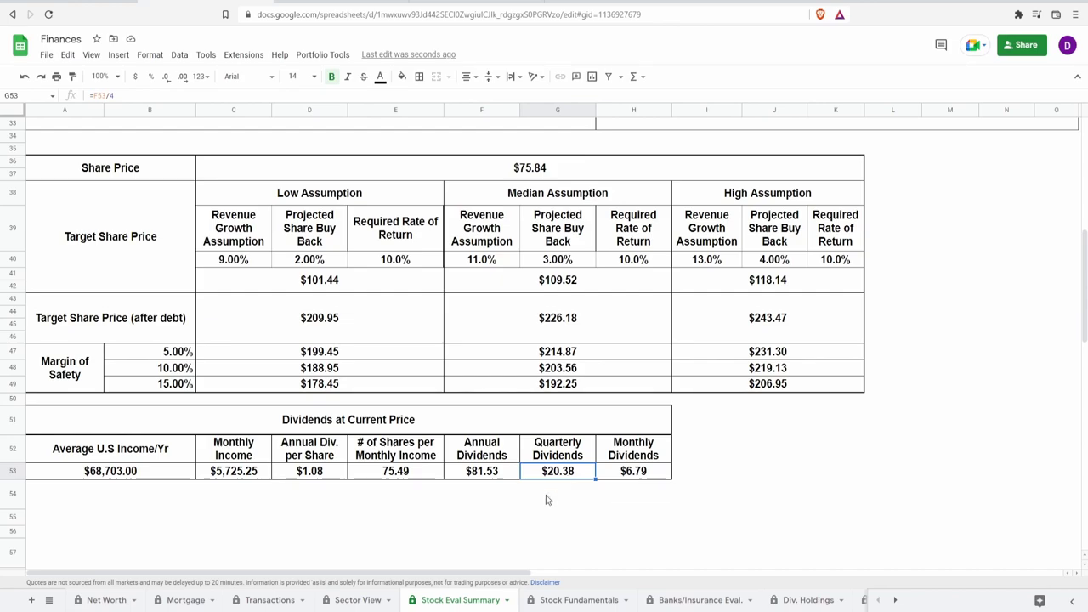
{"action": "left_click", "coordinate": [633, 476]}
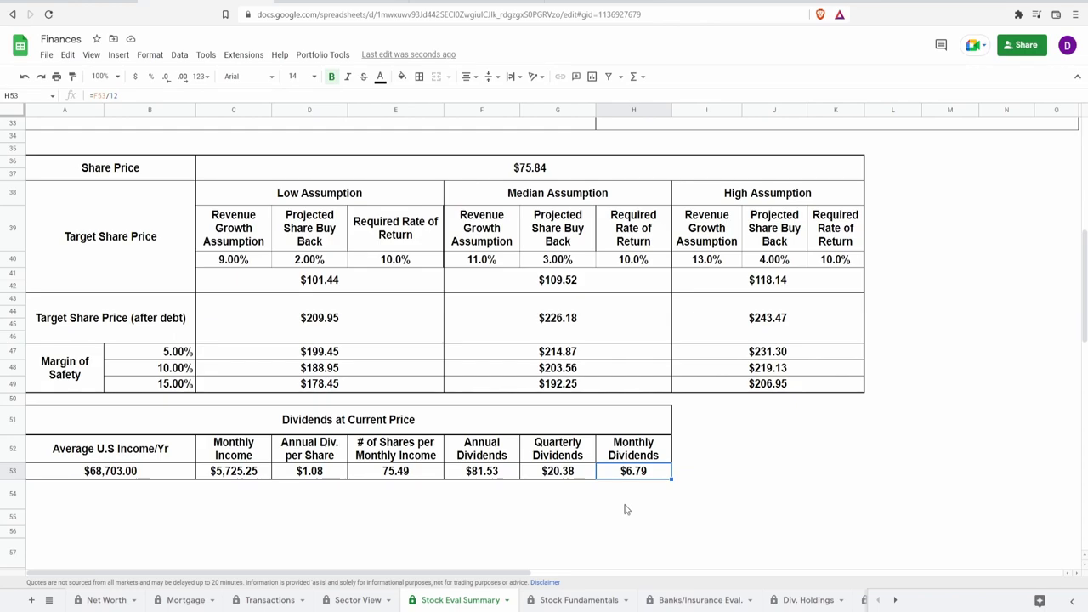
{"action": "scroll", "coordinate": [625, 509], "scroll_direction": "up", "scroll_amount": 10}
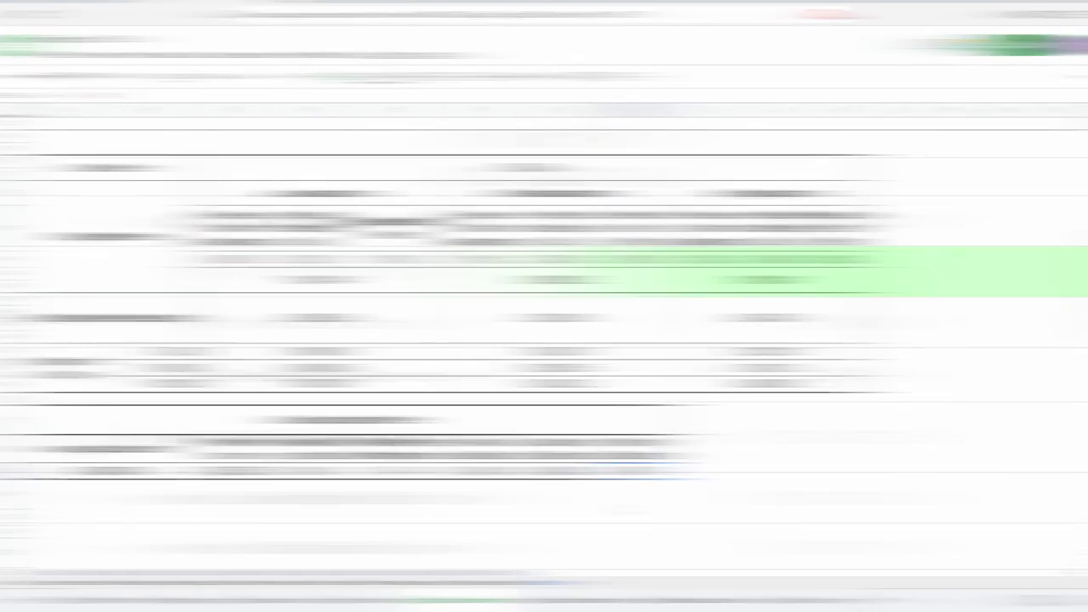